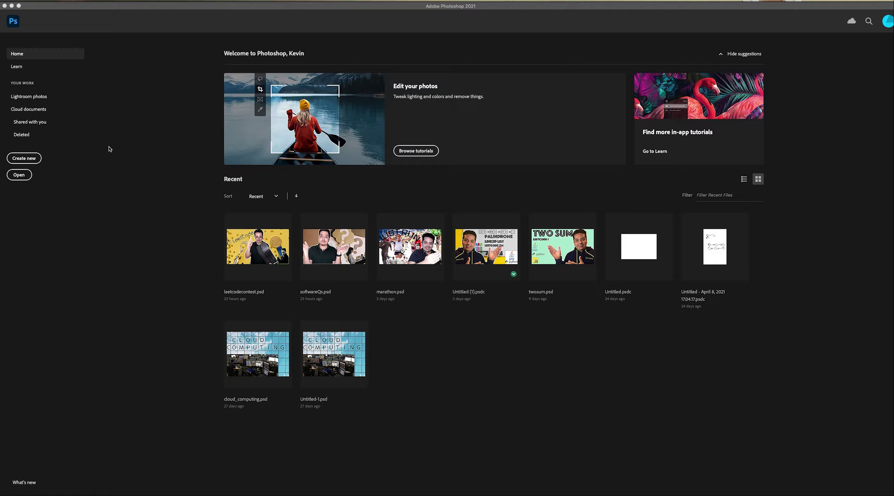
Step: Create a new 1280 x 720 px document from the Film & Video HDV/HDTV 720p preset
click(32, 160)
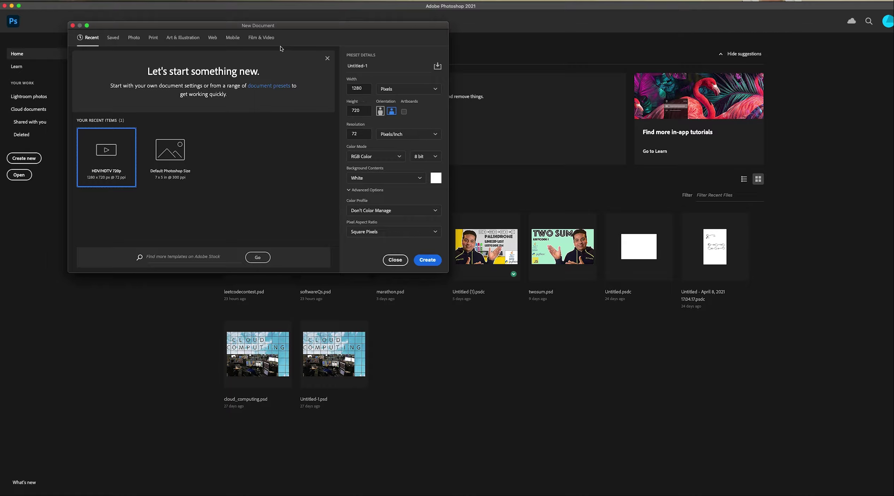
click(262, 40)
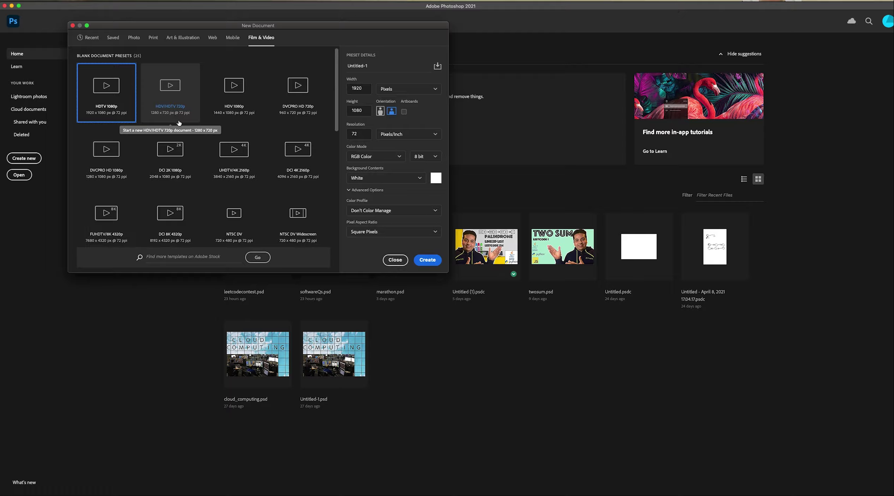
click(199, 110)
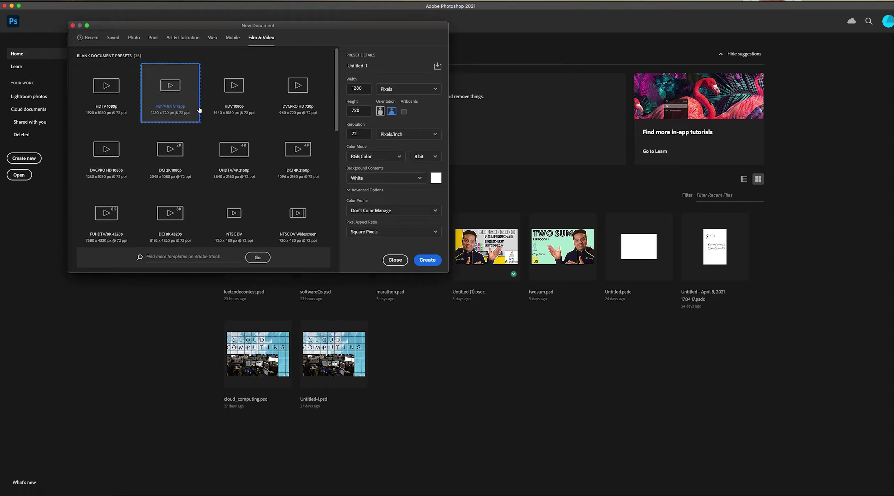
click(426, 261)
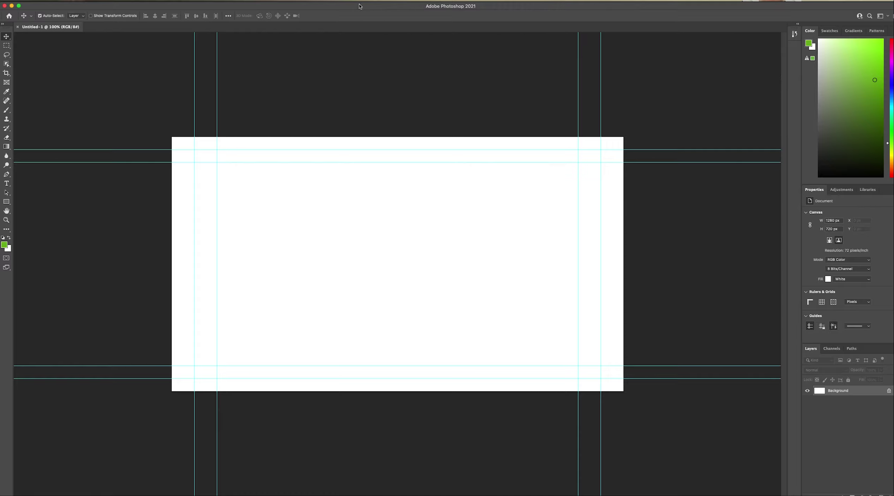
Step: Place the wooden desk photo with plant and camera and stretch it to fill the canvas width
drag(360, 5, 365, 148)
drag(693, 140, 396, 341)
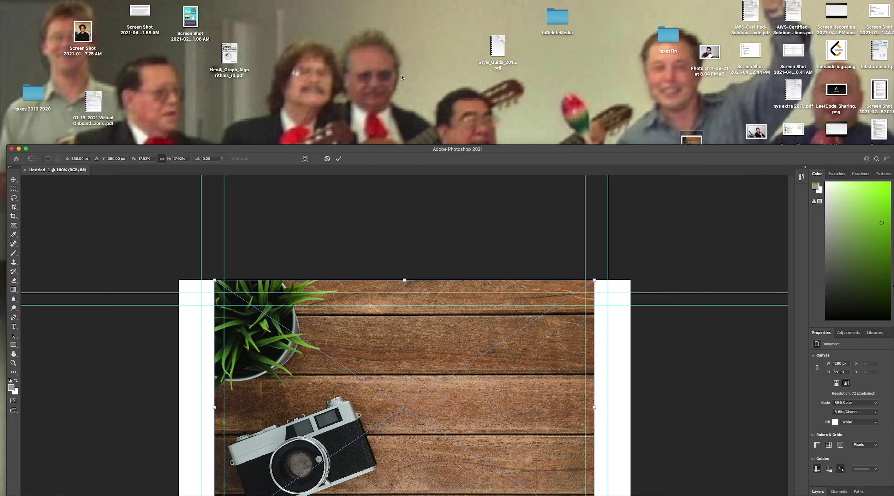
drag(401, 148, 393, 25)
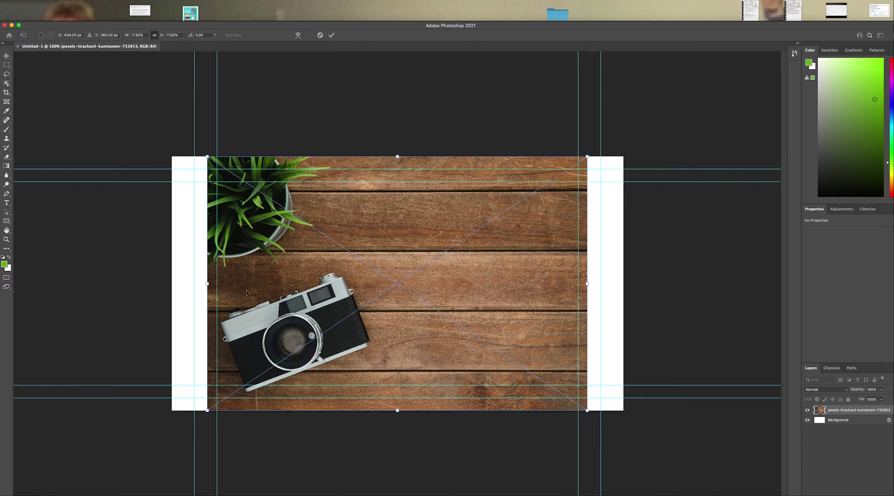
drag(205, 283, 167, 283)
drag(587, 283, 631, 283)
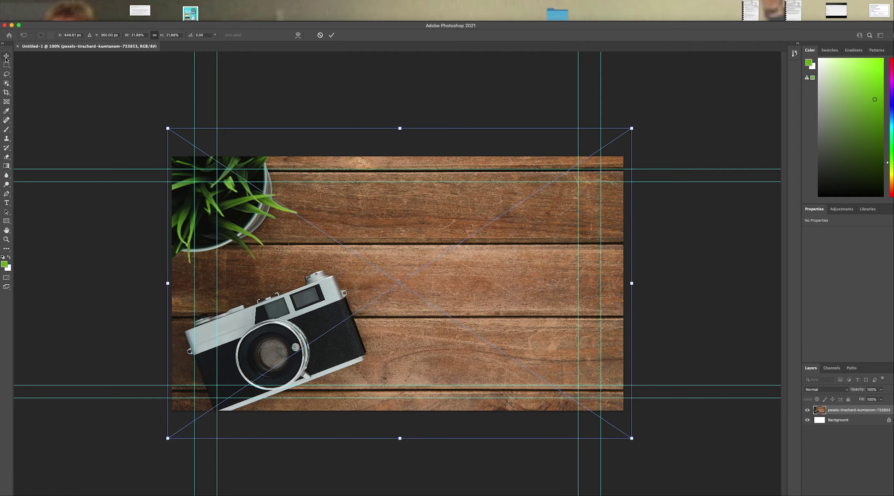
click(41, 54)
click(7, 59)
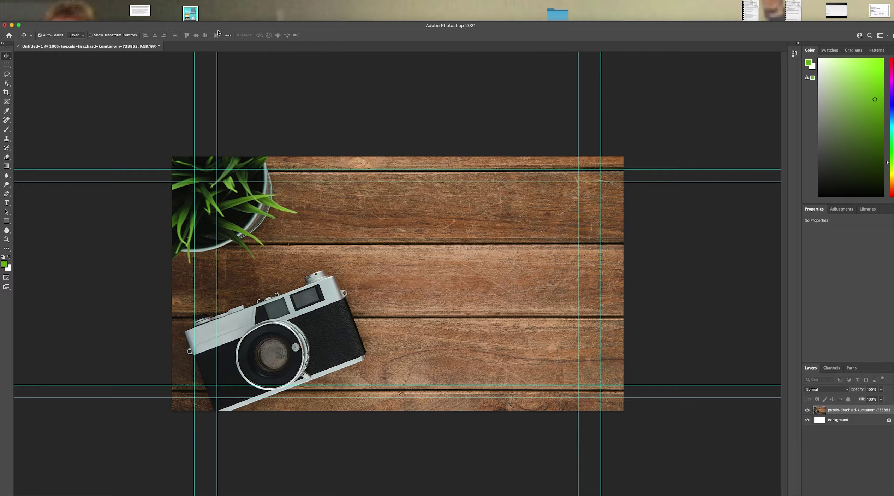
Step: Place the smiling man's photo over the desk and box him with the Object Selection tool
drag(219, 26, 230, 154)
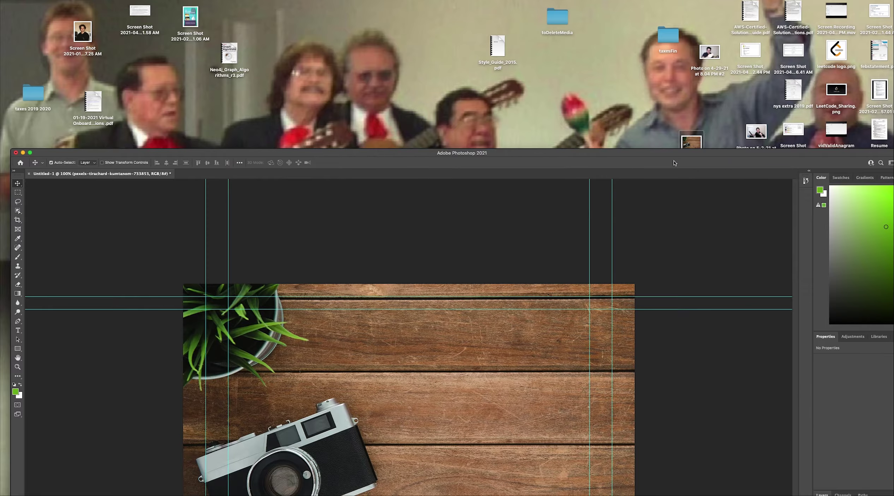
drag(751, 135, 455, 355)
drag(485, 155, 473, 11)
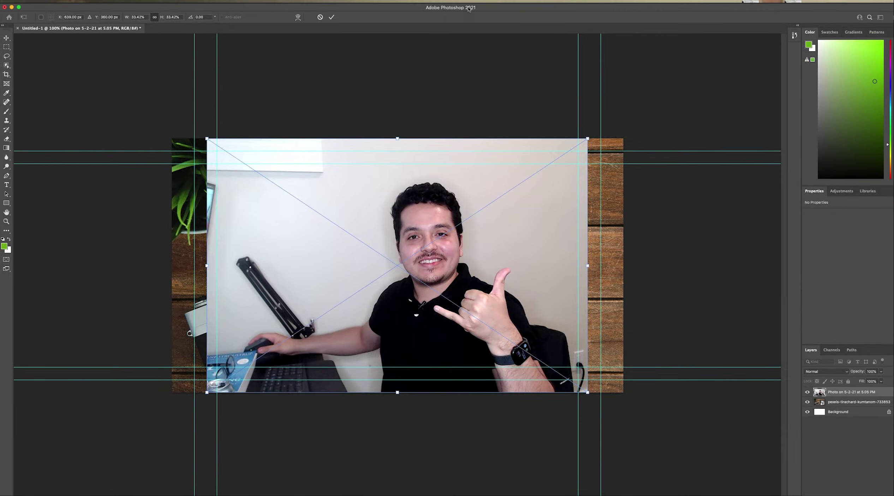
click(7, 66)
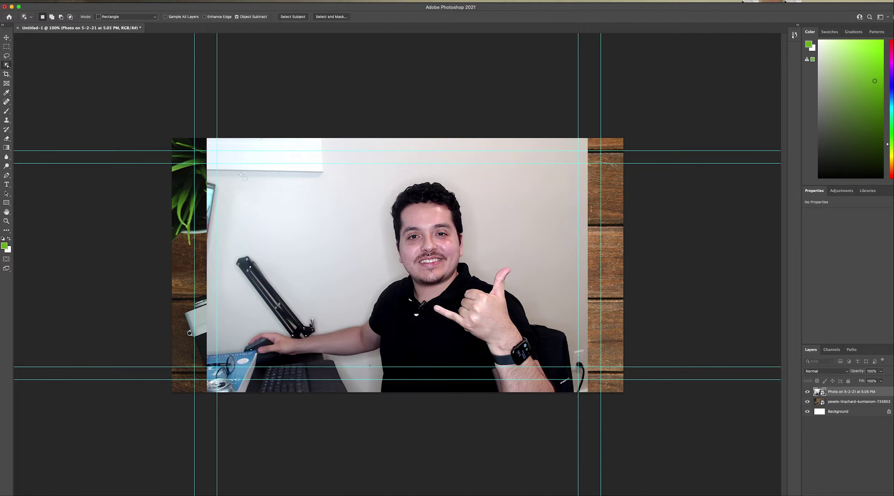
drag(241, 174, 578, 390)
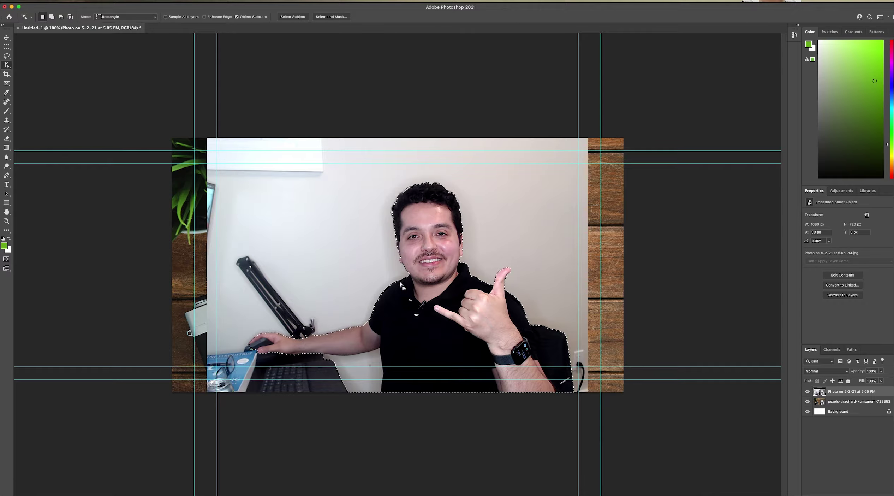
Step: Refine the man's selection with Smooth 19 and Shift Edge +4%, then copy him to Layer 1
right_click(444, 286)
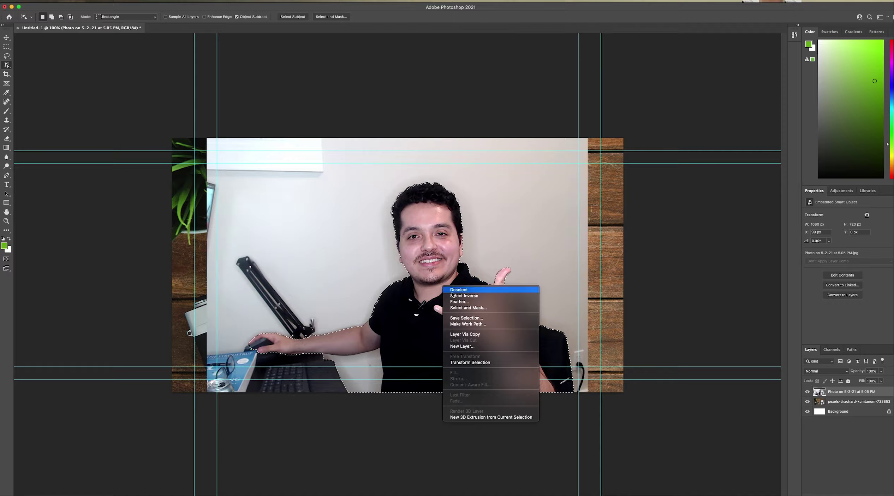
click(466, 307)
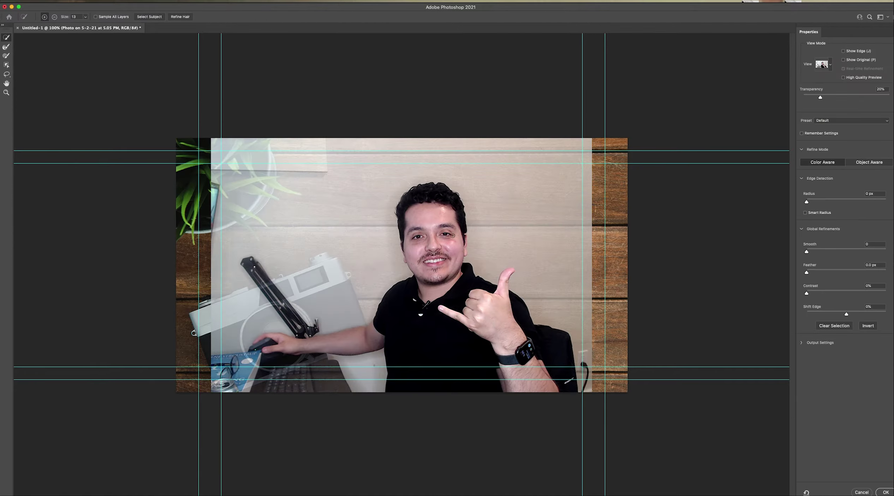
drag(807, 251, 821, 294)
click(847, 313)
click(883, 491)
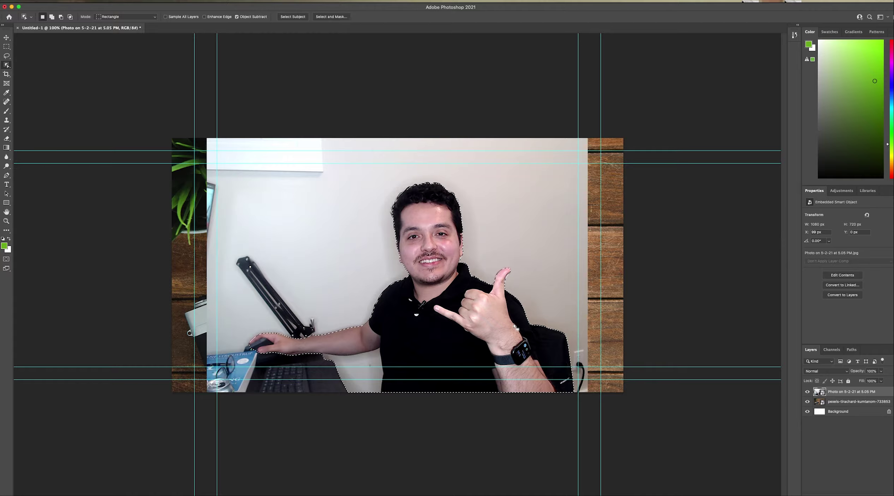
right_click(479, 246)
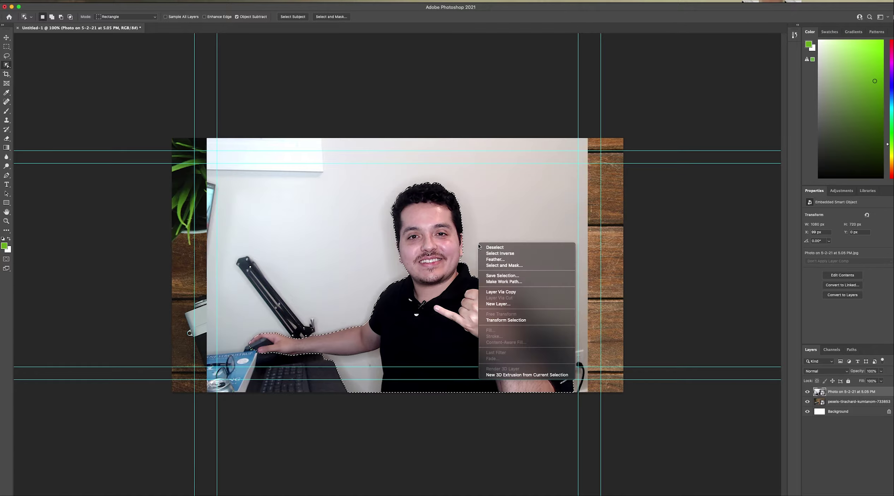
click(503, 293)
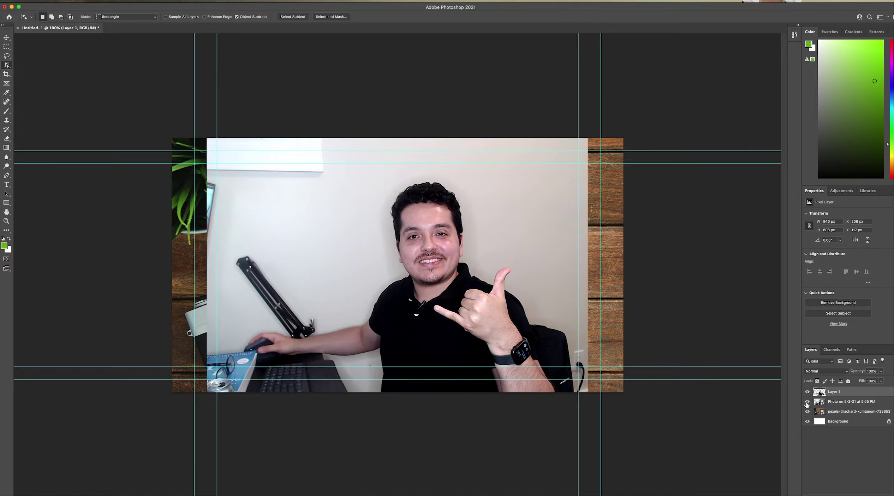
Step: Hide the 'Photo on 5-2-21' layer and move the cut-out man about 182 px right
click(807, 403)
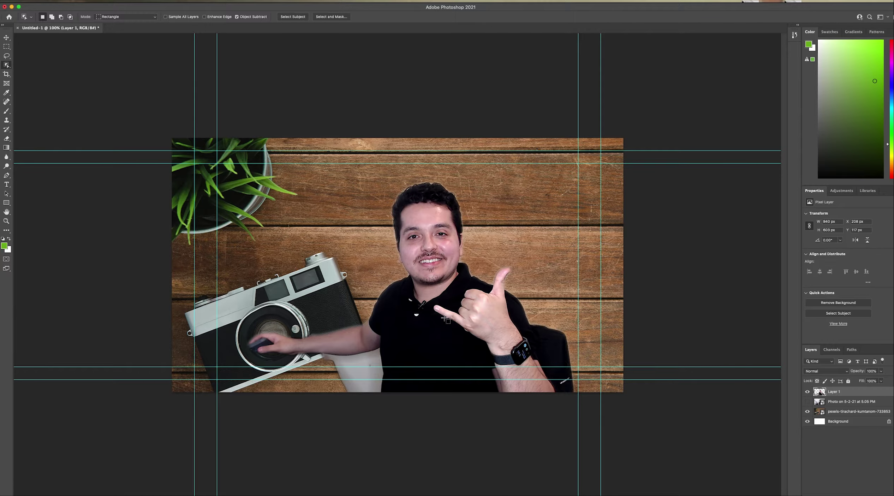
click(7, 38)
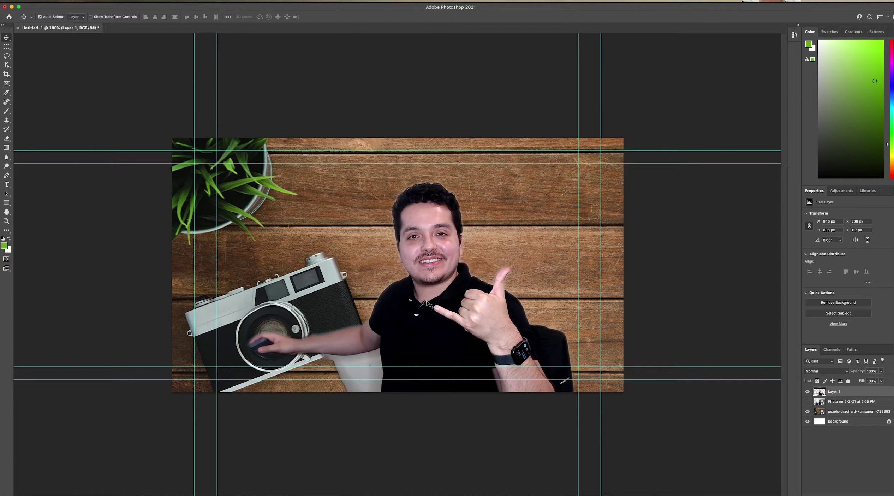
drag(427, 303, 478, 300)
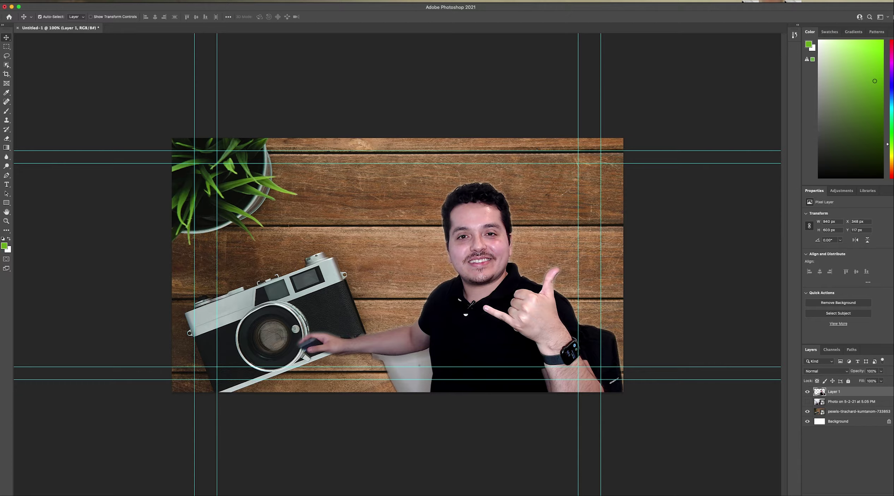
click(71, 3)
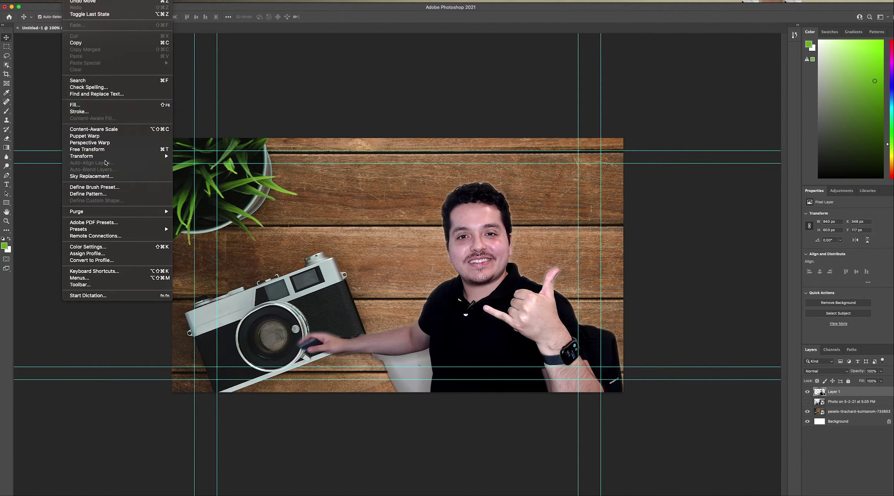
Step: Give the cut-out man a near-white Stroke outline and nudge him slightly right
mouse_move(106, 159)
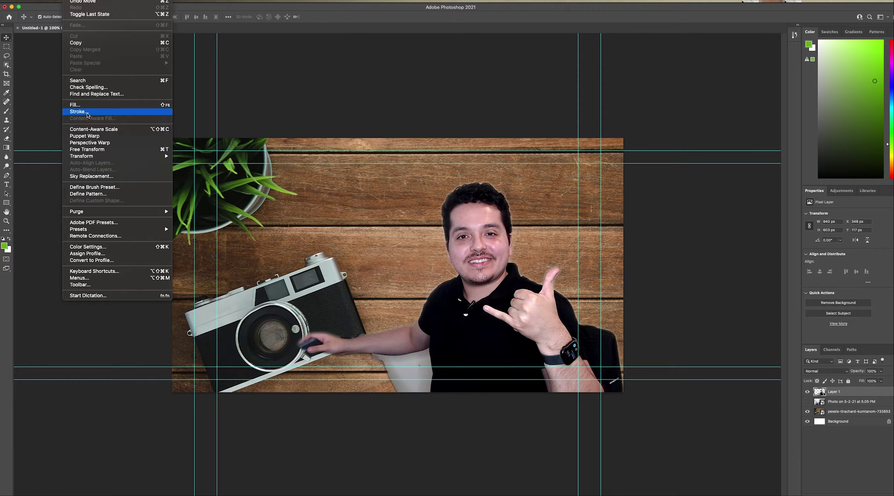
click(87, 112)
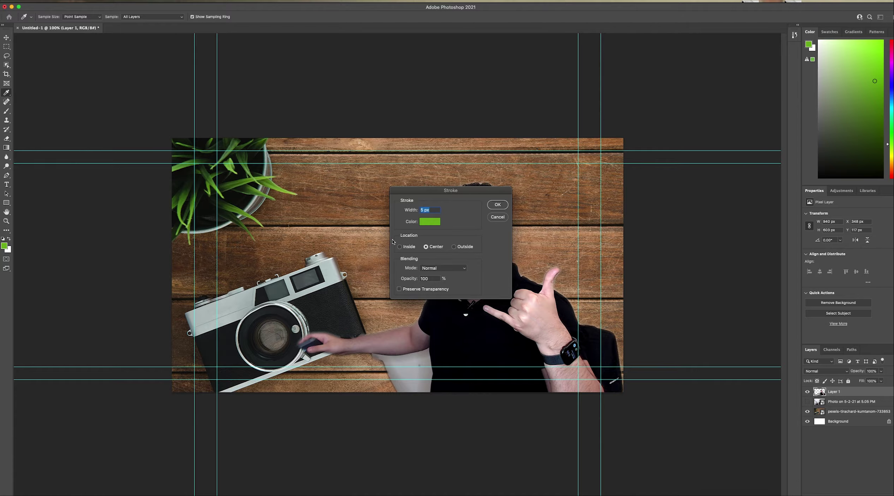
click(431, 223)
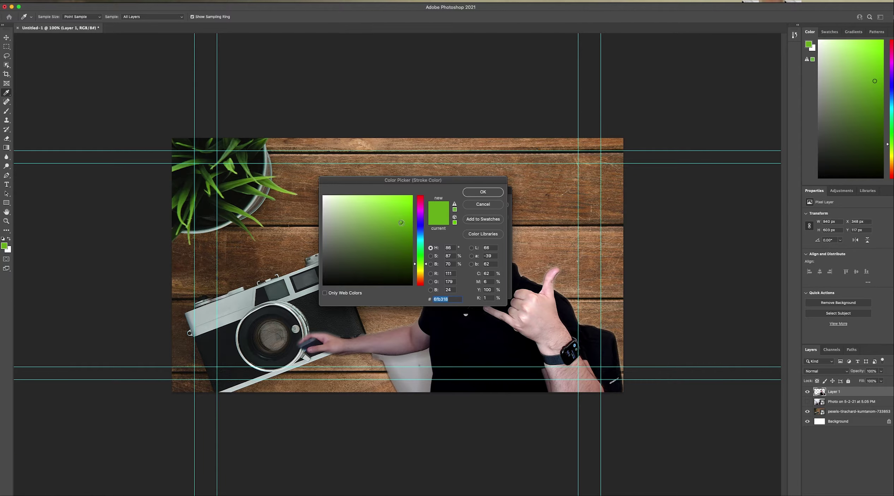
drag(401, 222, 324, 198)
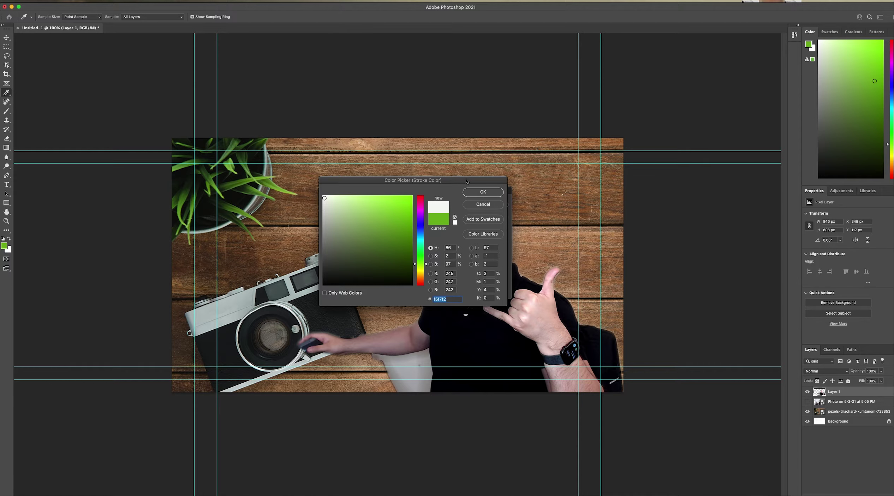
mouse_move(466, 181)
mouse_down()
mouse_move(662, 300)
mouse_move(542, 263)
mouse_move(373, 238)
mouse_move(364, 247)
mouse_up()
click(381, 260)
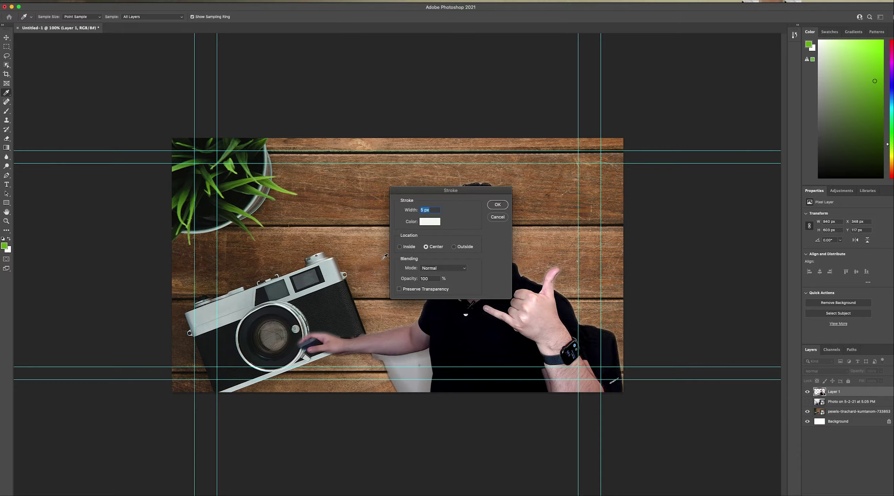
click(499, 205)
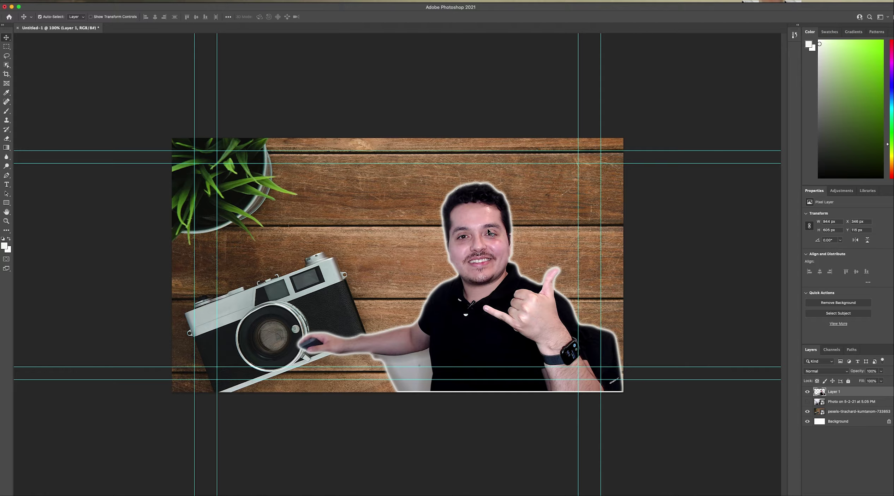
drag(482, 242, 484, 242)
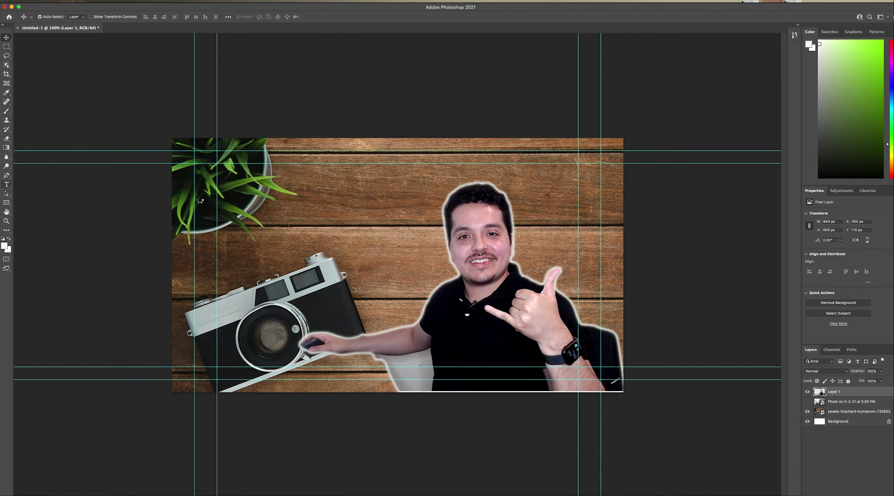
Step: Type the three-line title 'How to make / a youtube / thumbnail' and move it left and down
click(9, 185)
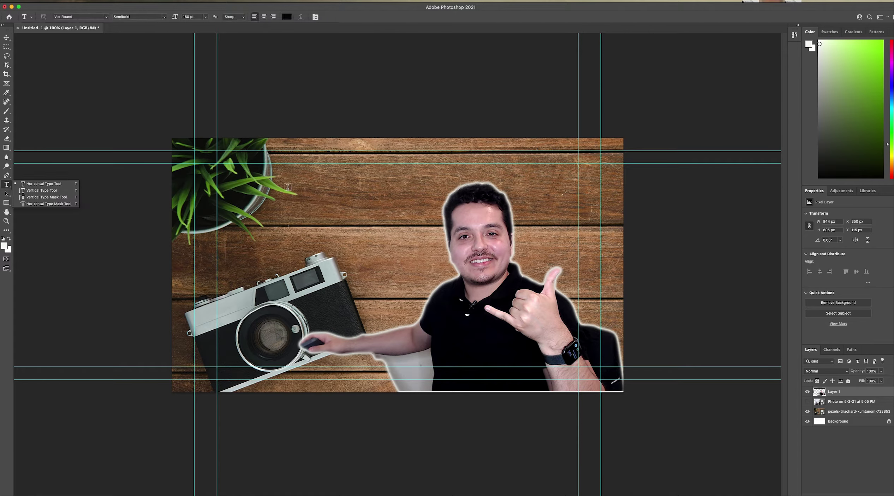
click(275, 160)
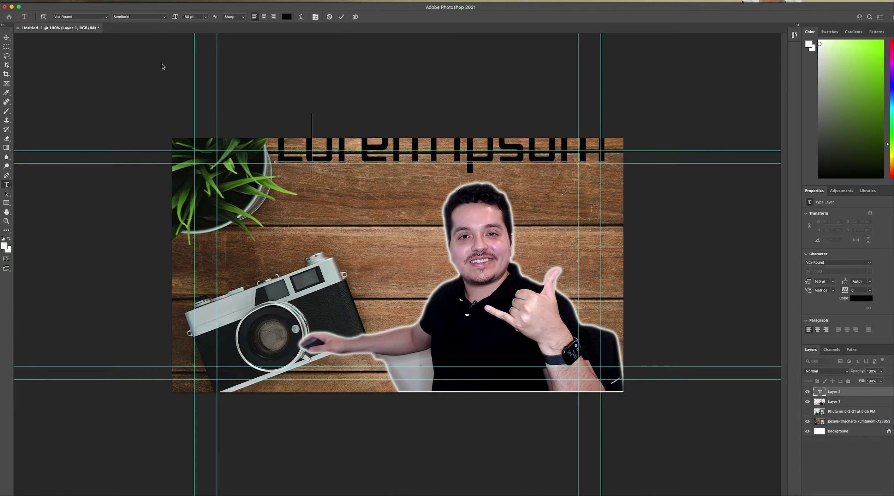
text(HOW to make)
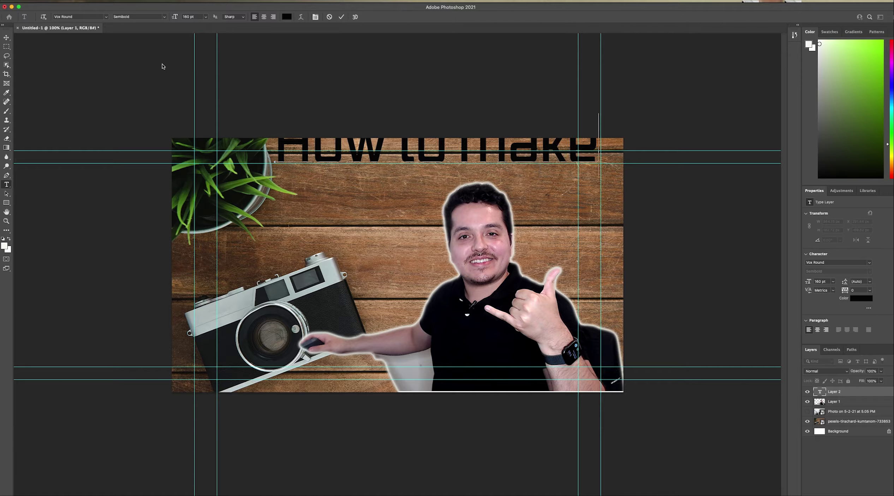
key(Return)
text(a youtube)
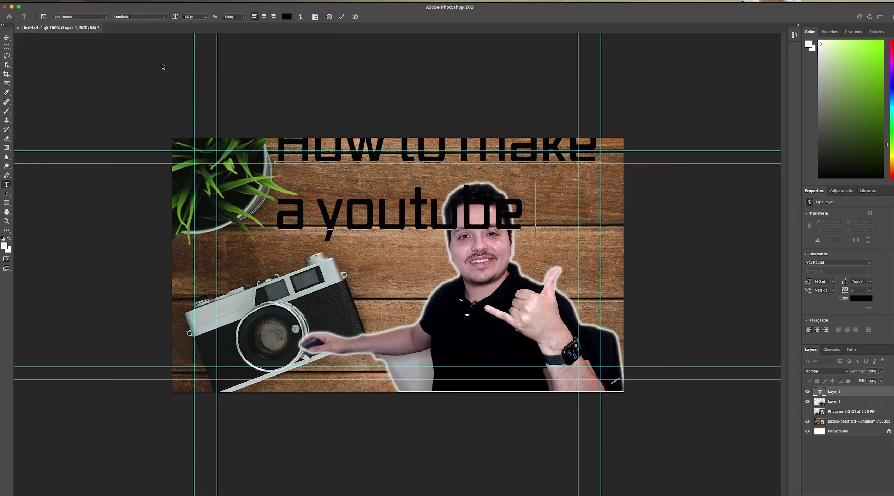
text( thu)
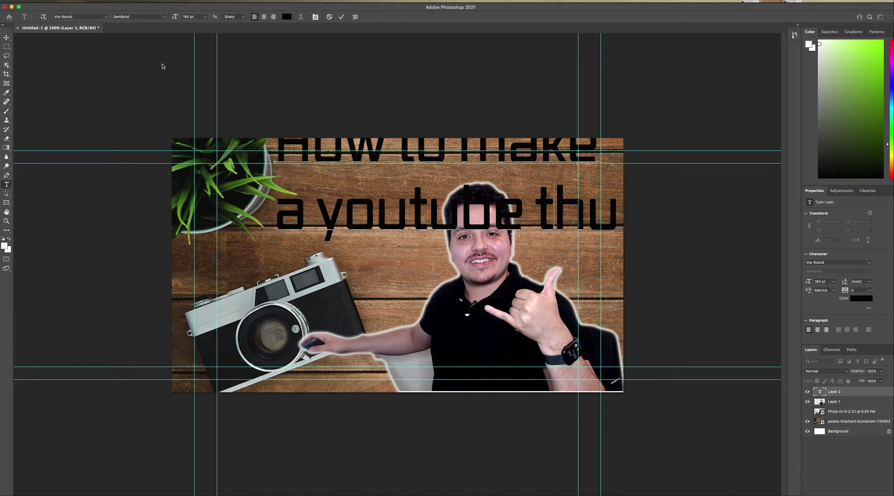
key(BackSpace)
key(BackSpace)
key(BackSpace)
key(BackSpace)
key(Return)
text(thum)
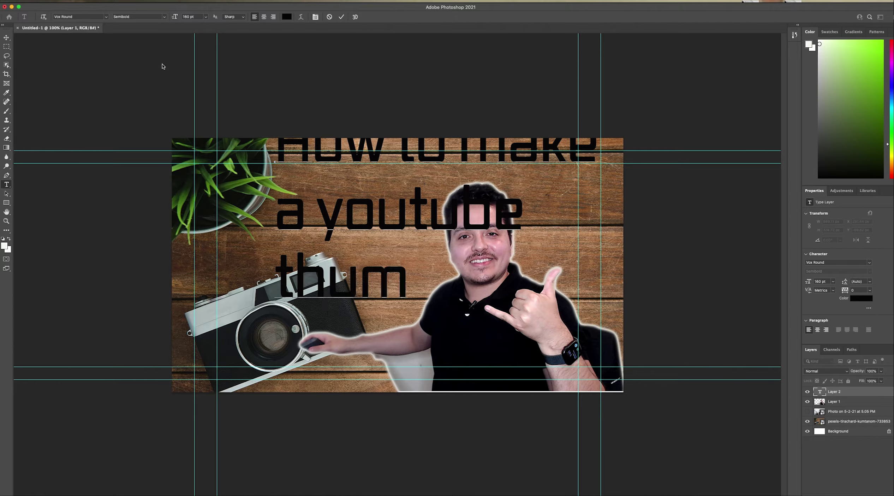
text(bnail)
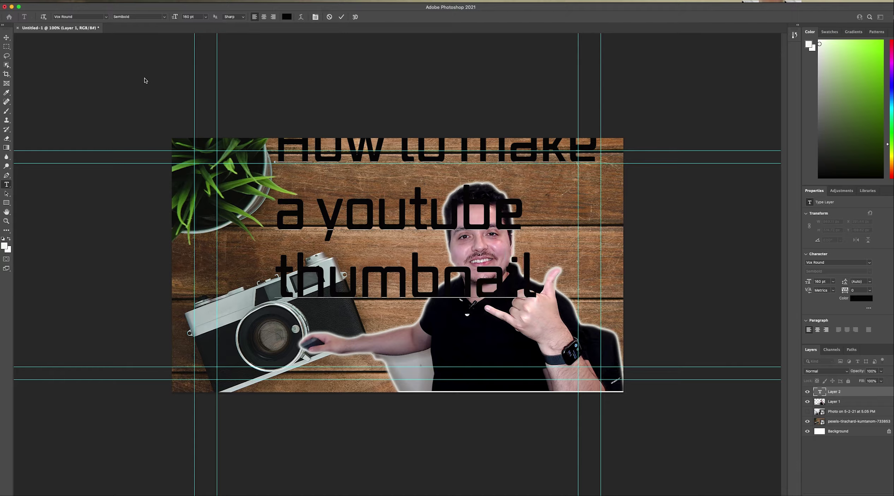
click(6, 37)
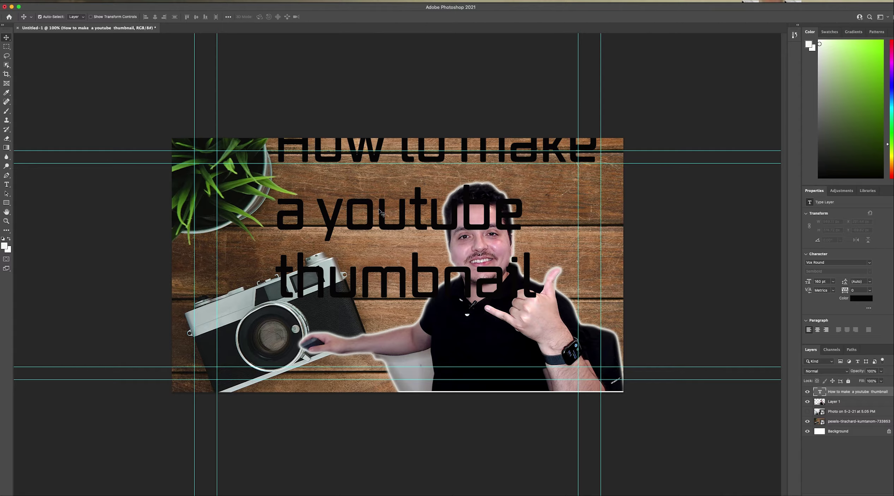
drag(374, 211, 293, 253)
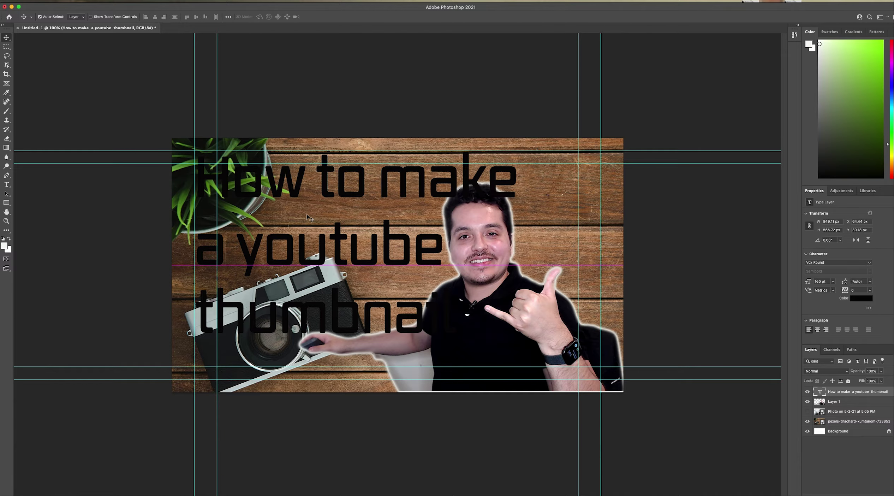
Step: Resize all the title text to 72 pt and move it up-right above the camera
triple_click(320, 190)
double_click(320, 190)
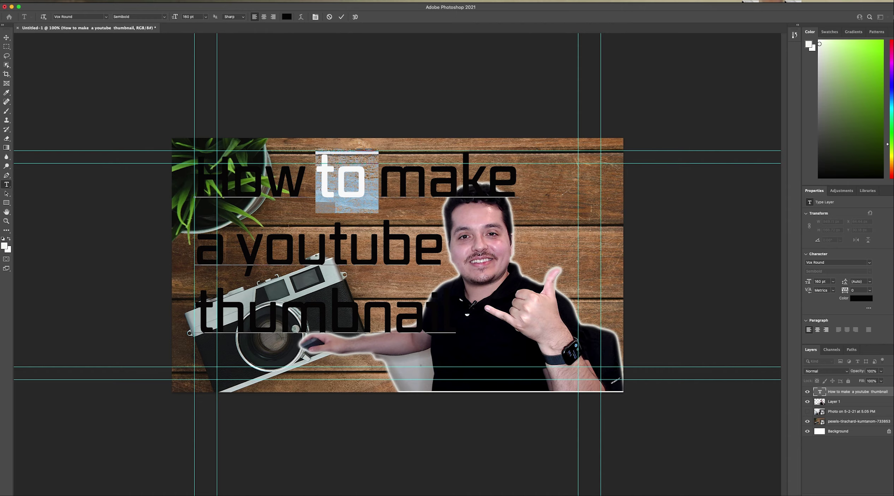
triple_click(299, 238)
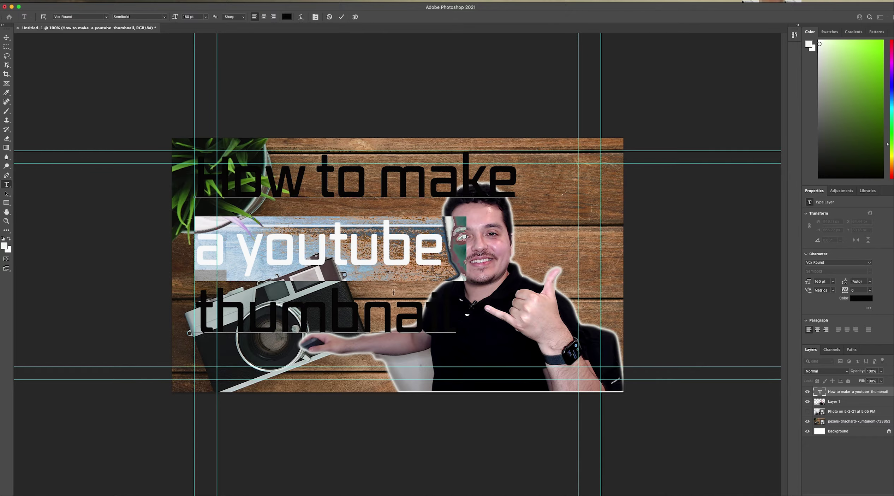
click(426, 311)
drag(426, 310, 207, 49)
click(206, 17)
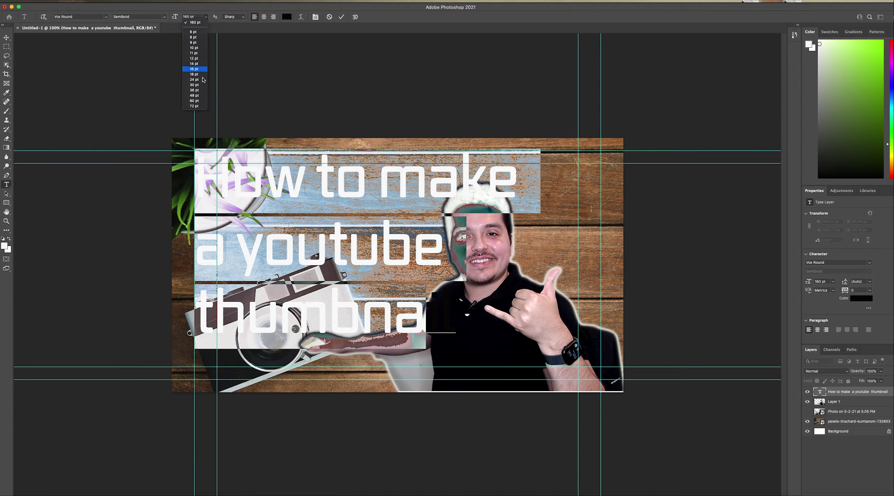
click(195, 109)
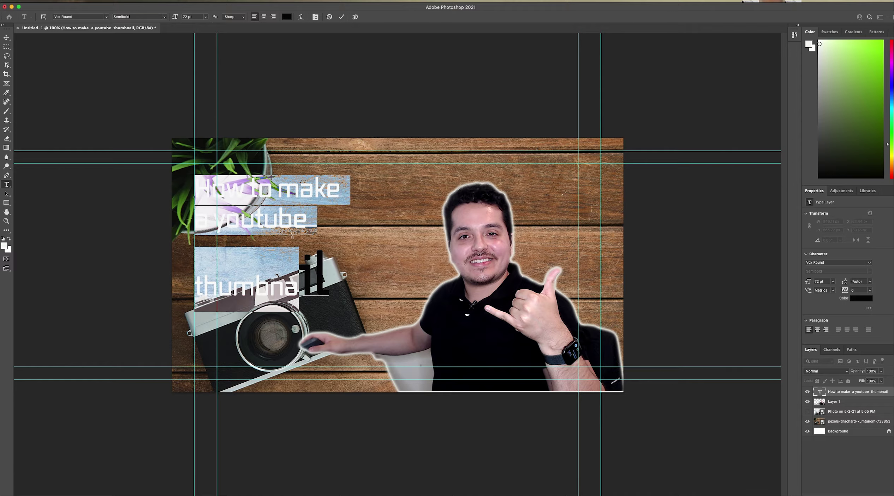
click(329, 273)
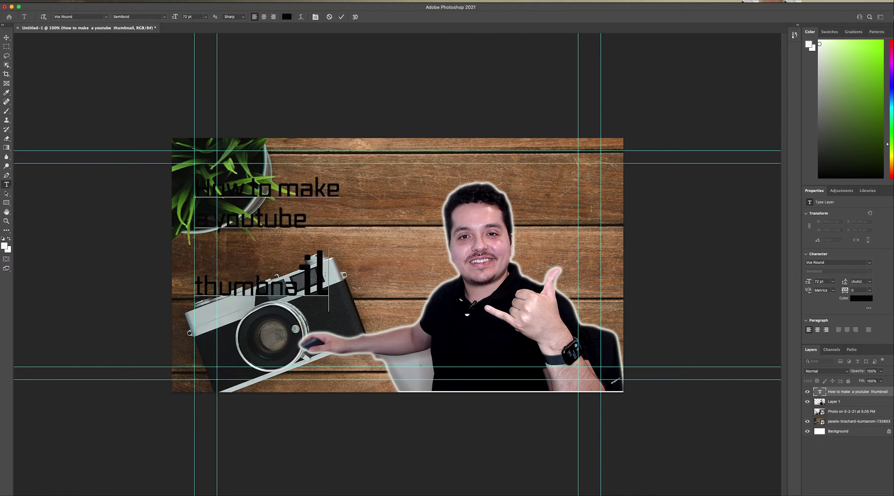
key(shift+Left)
key(shift+Left)
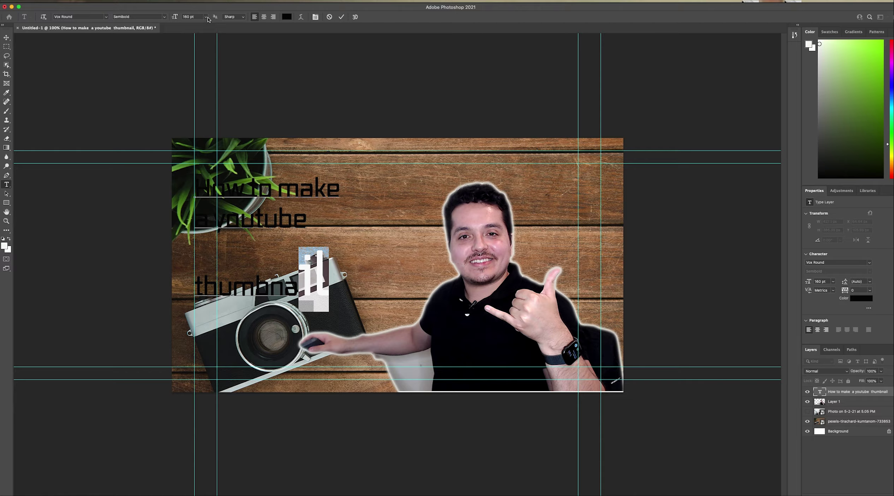
click(206, 17)
click(195, 106)
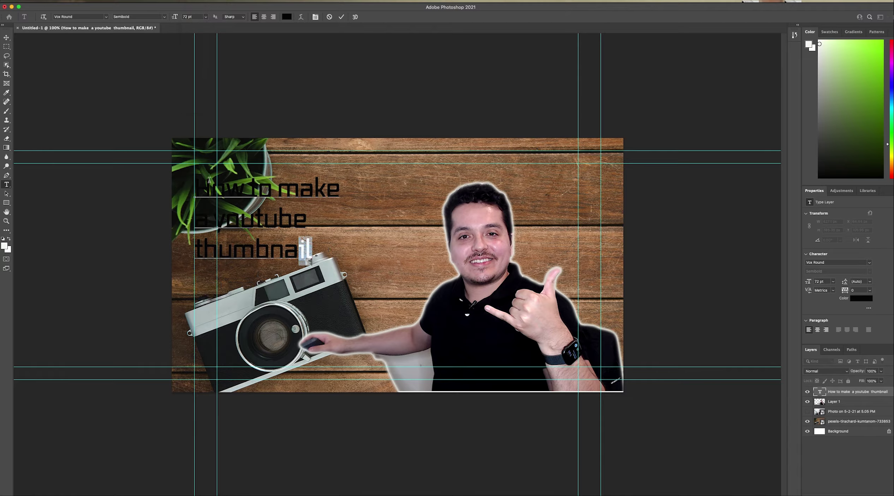
click(7, 38)
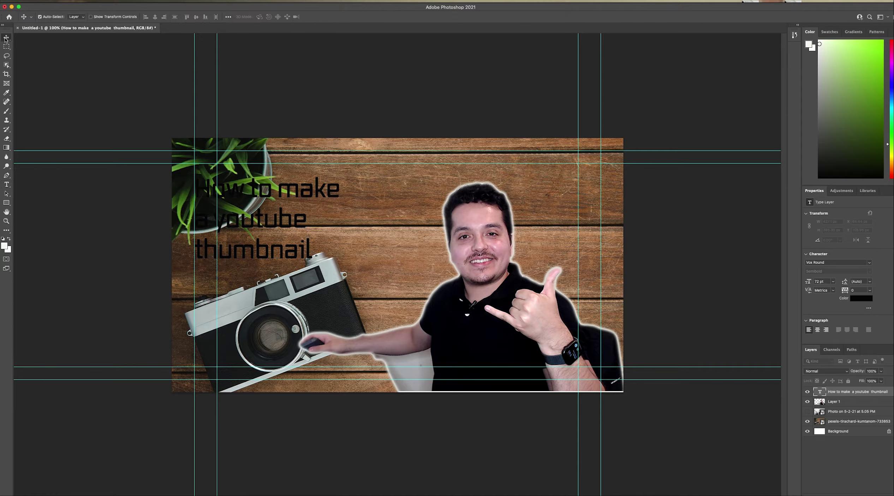
drag(286, 196, 391, 175)
Step: Change the title text colour to near-white f1e5e5 (R 241, G 229, B 229)
double_click(348, 173)
click(377, 226)
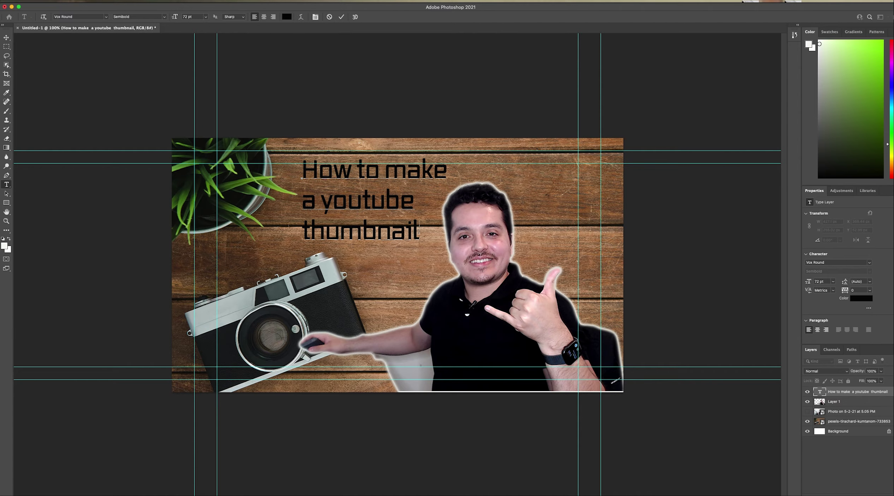
drag(418, 232, 303, 170)
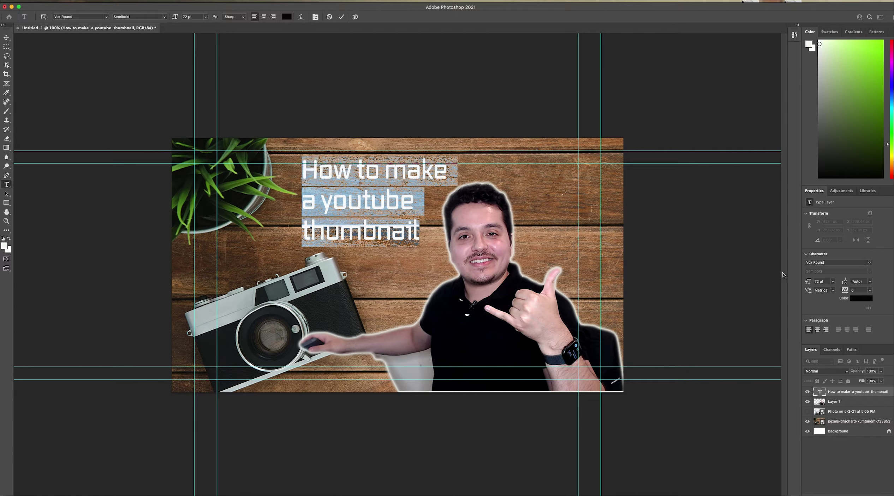
click(869, 299)
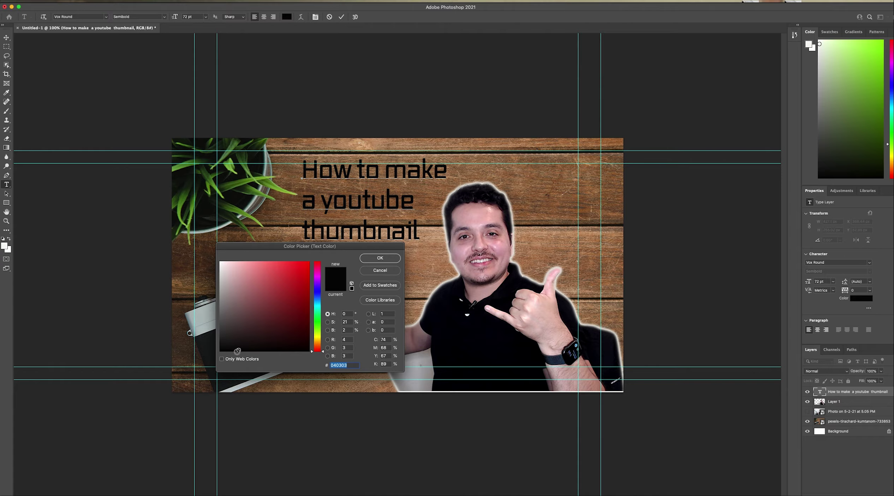
click(223, 291)
click(224, 266)
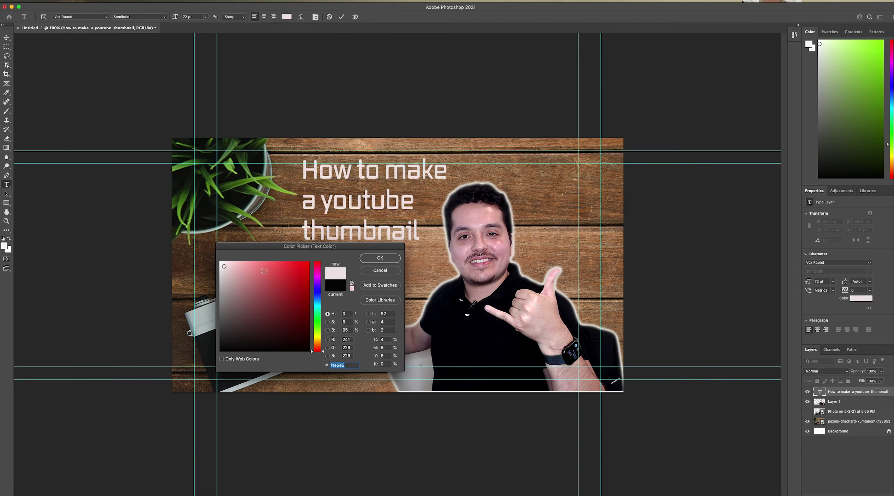
click(380, 259)
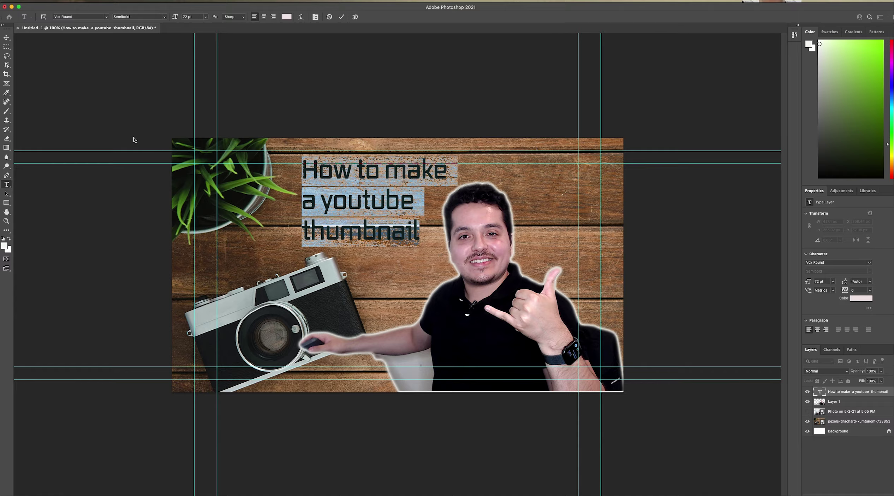
Step: Nudge the title slightly left and select its text for editing
click(6, 38)
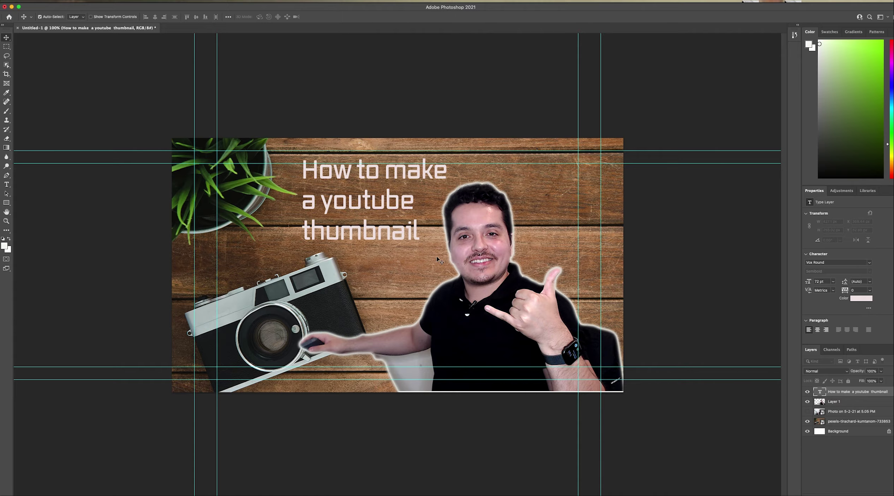
drag(422, 241, 417, 227)
double_click(413, 226)
double_click(413, 226)
click(390, 221)
double_click(390, 223)
click(385, 212)
triple_click(383, 208)
click(418, 225)
drag(417, 223, 118, 63)
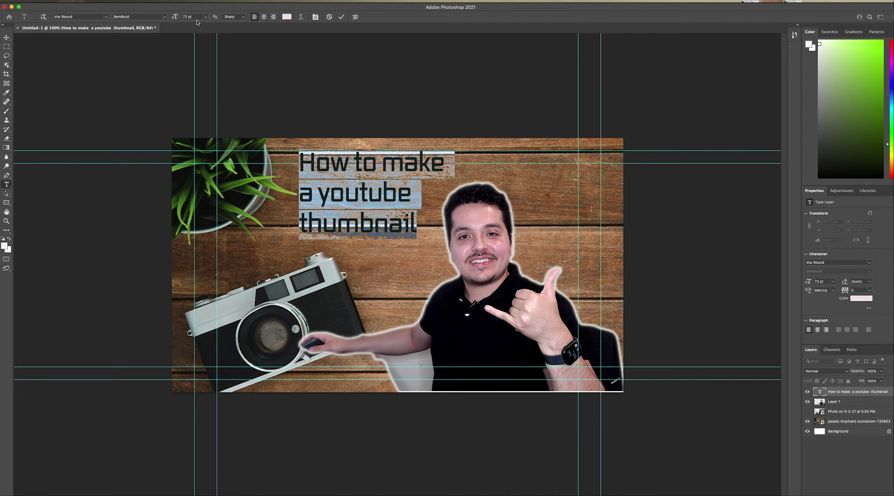
Step: Set the title font to Bungee and nudge it slightly up and left
click(166, 18)
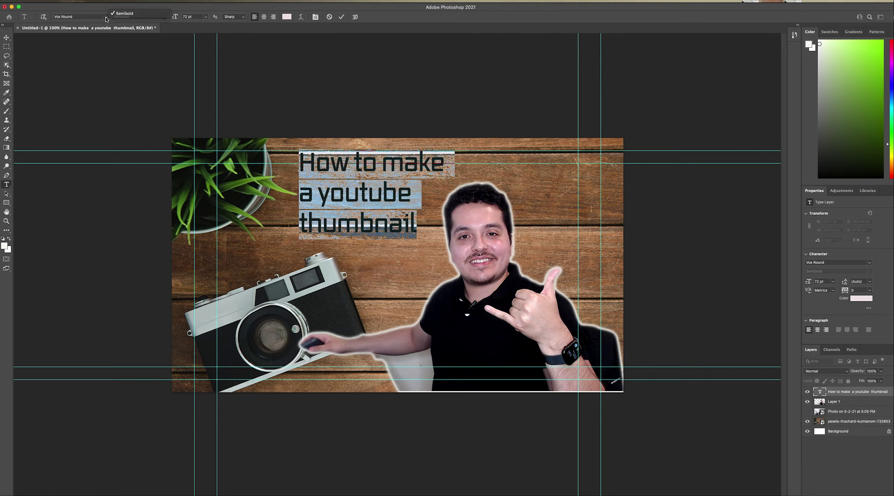
click(106, 18)
click(105, 18)
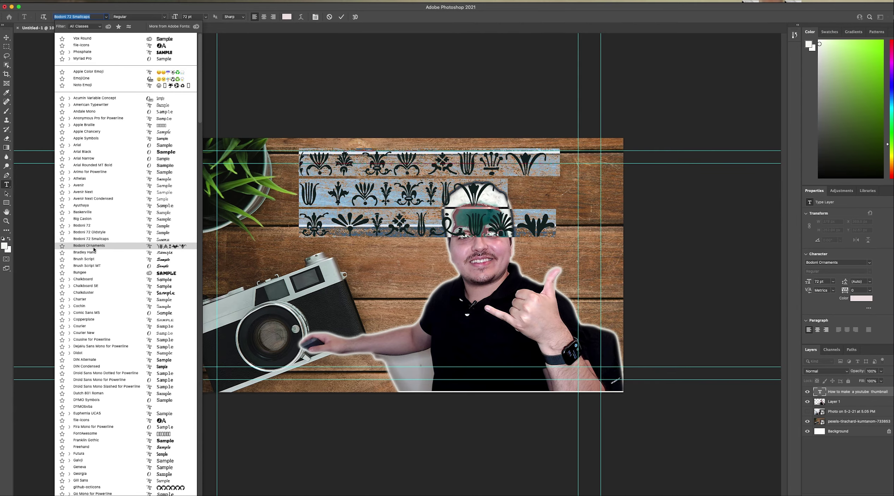
click(96, 273)
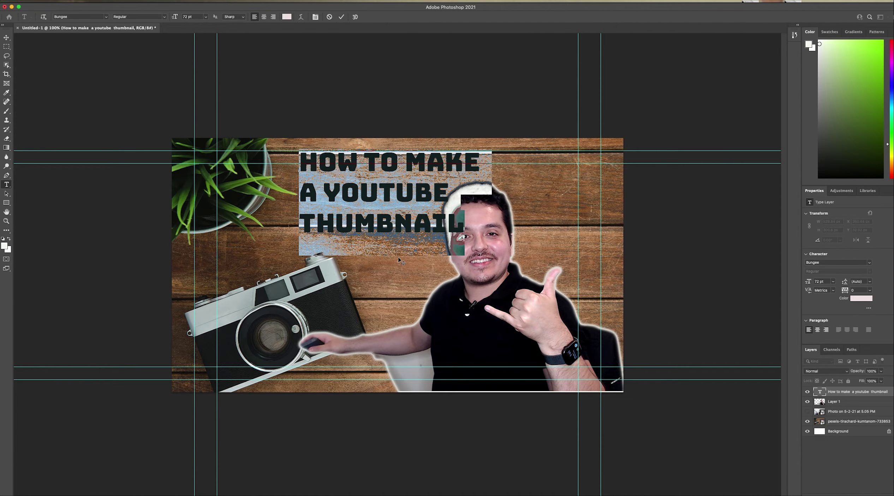
click(6, 37)
drag(381, 192, 357, 187)
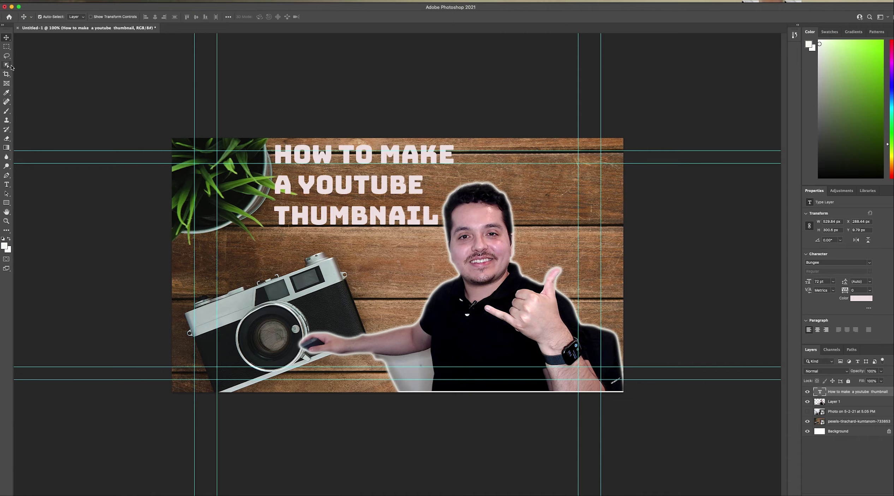
Step: Type a new two-line caption '* for' / 'softwareengineers' at the canvas upper right
click(8, 185)
click(532, 172)
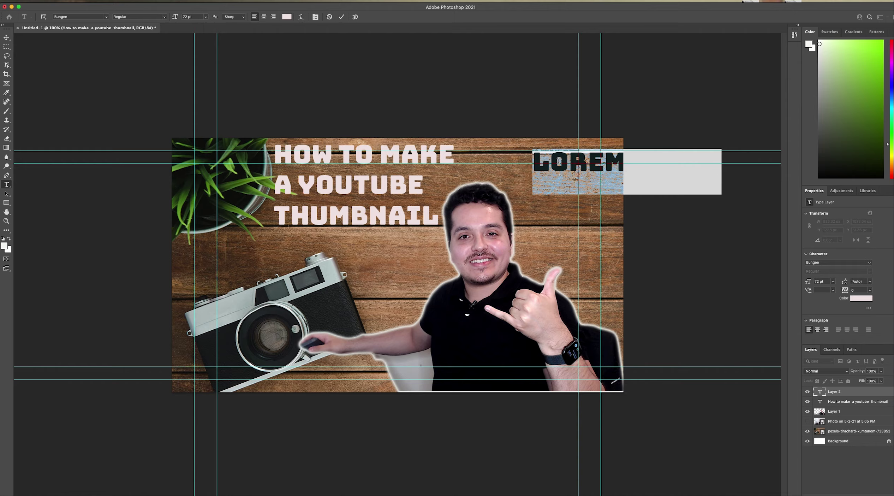
text(*)
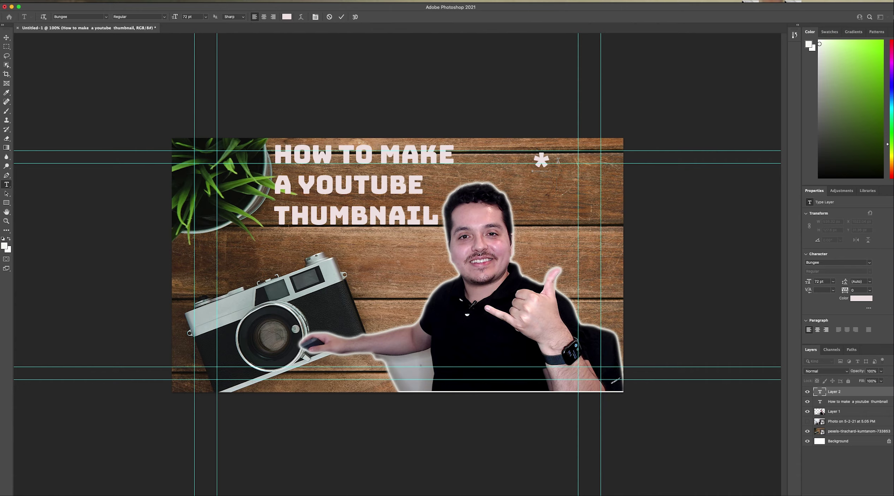
text( for)
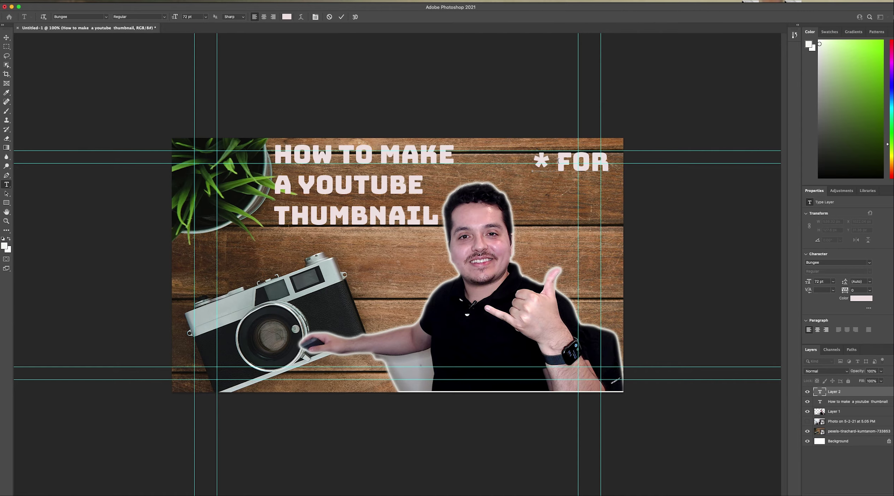
key(Return)
text(software)
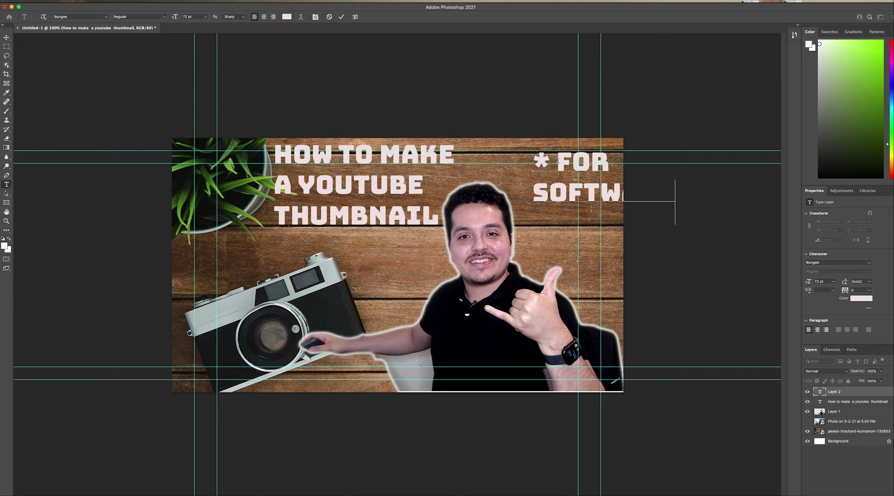
text(engineers)
Step: Select all the caption text and set it to 30 pt
triple_click(555, 161)
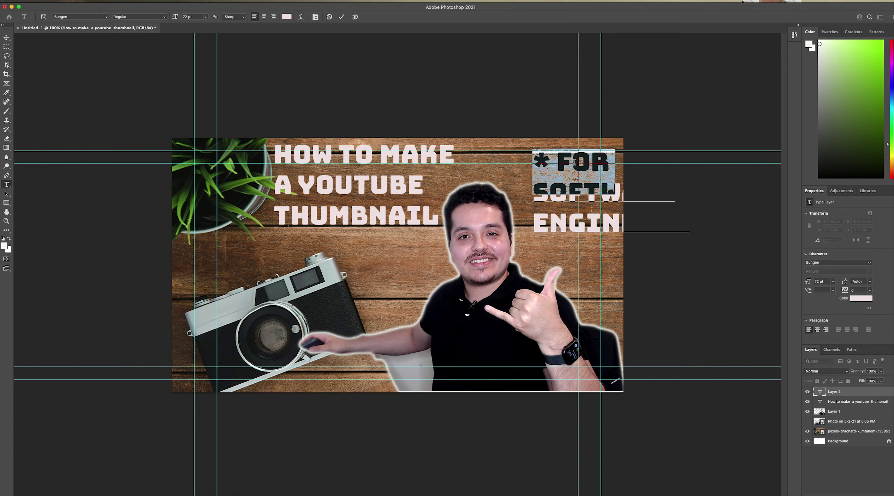
click(555, 161)
click(539, 159)
key(super+a)
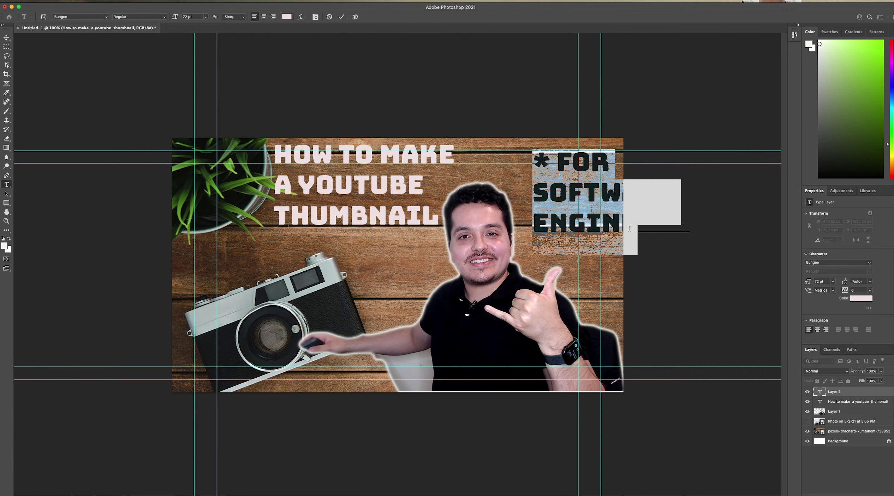
click(206, 17)
click(194, 85)
Step: Bring the oversized ERS ending to 30 pt and move the caption down-left beneath the title
click(571, 200)
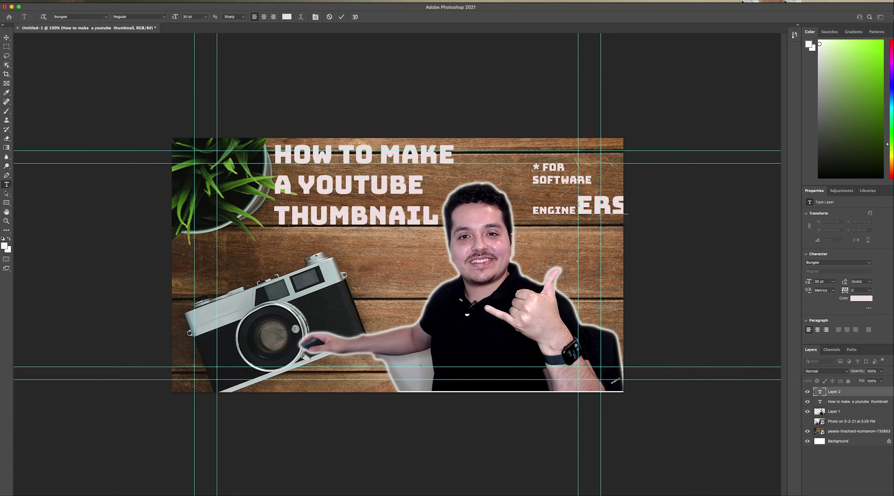
key(shift+End)
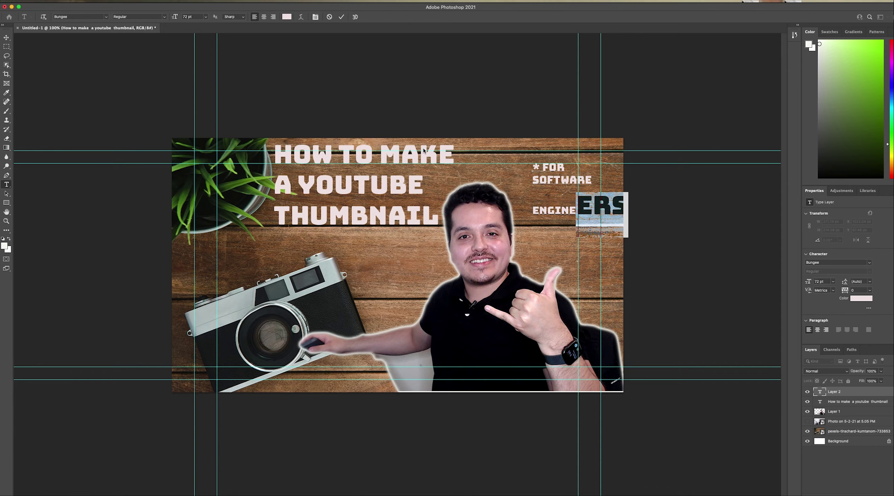
click(206, 18)
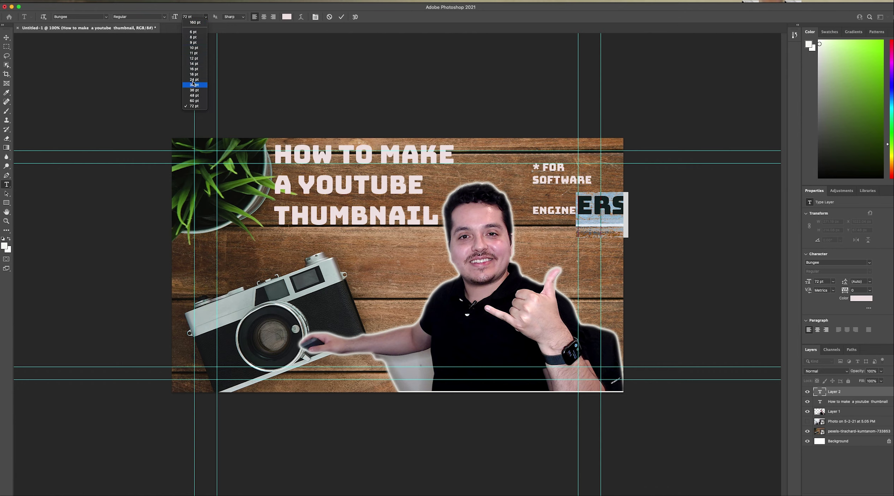
click(196, 75)
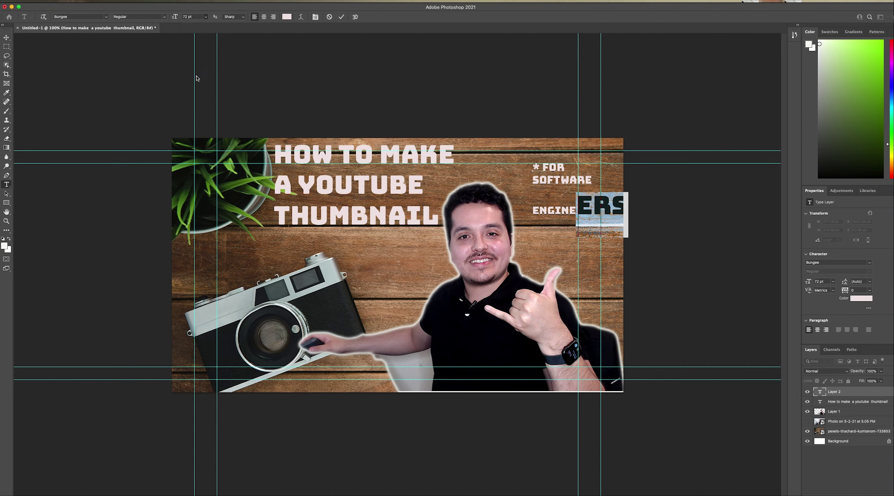
drag(576, 194, 533, 166)
click(205, 16)
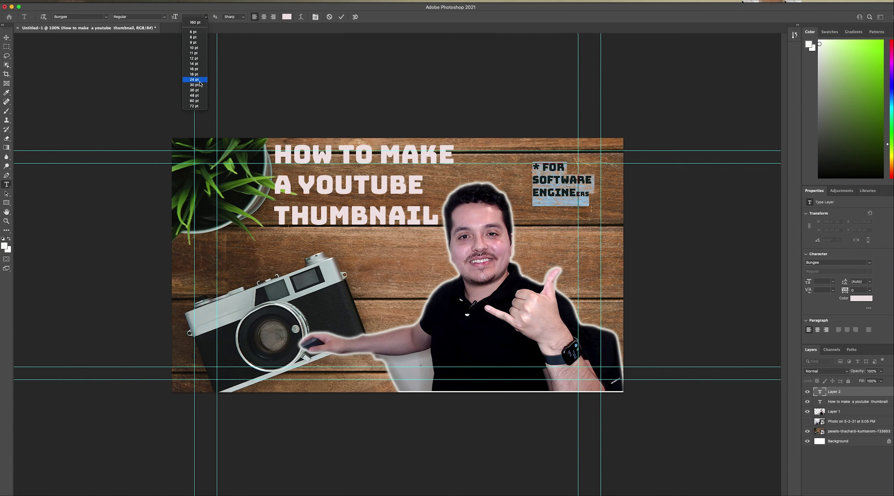
click(198, 85)
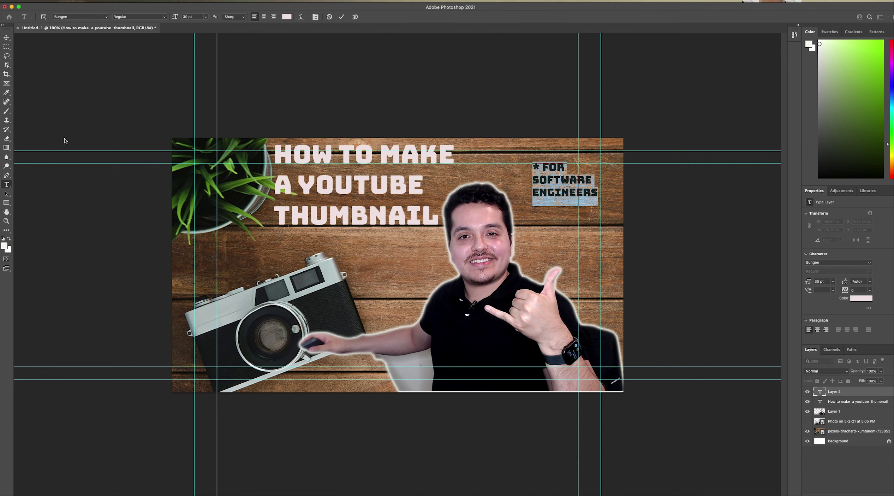
click(6, 37)
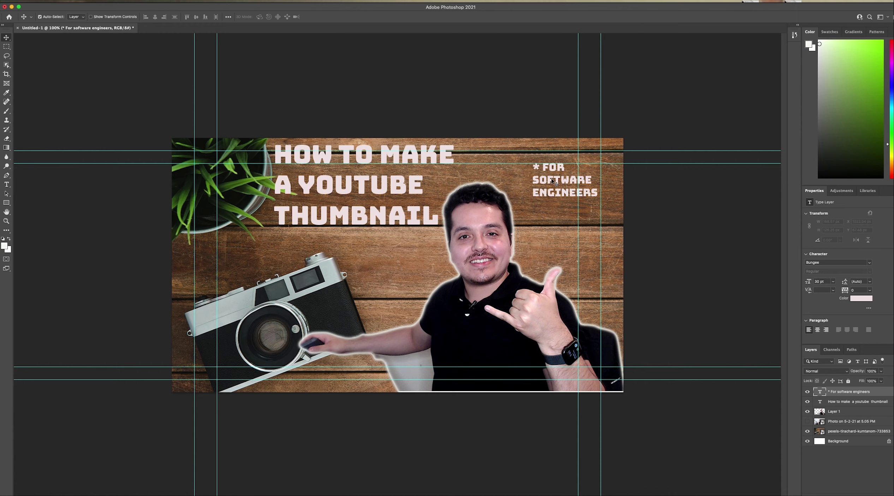
drag(529, 207, 380, 266)
Step: Save the thumbnail on the computer as phtoshopthumb.psd, accepting maximum compatibility
click(583, 219)
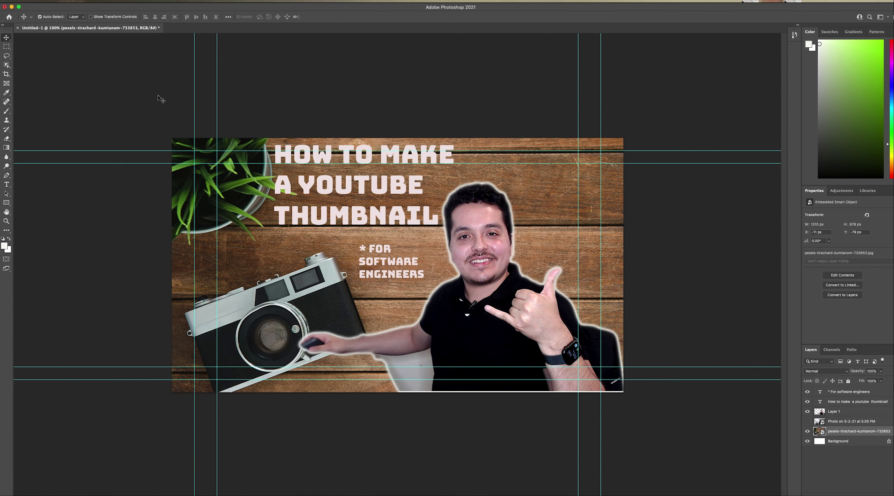
key(super+s)
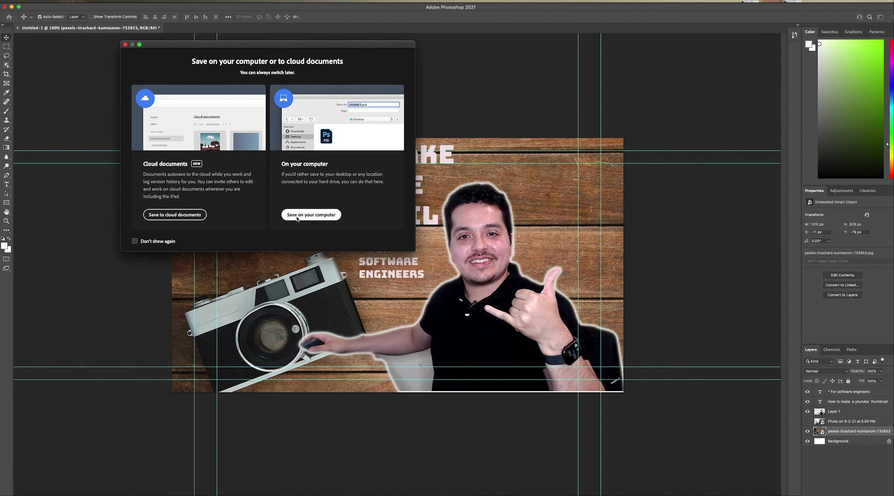
key(Return)
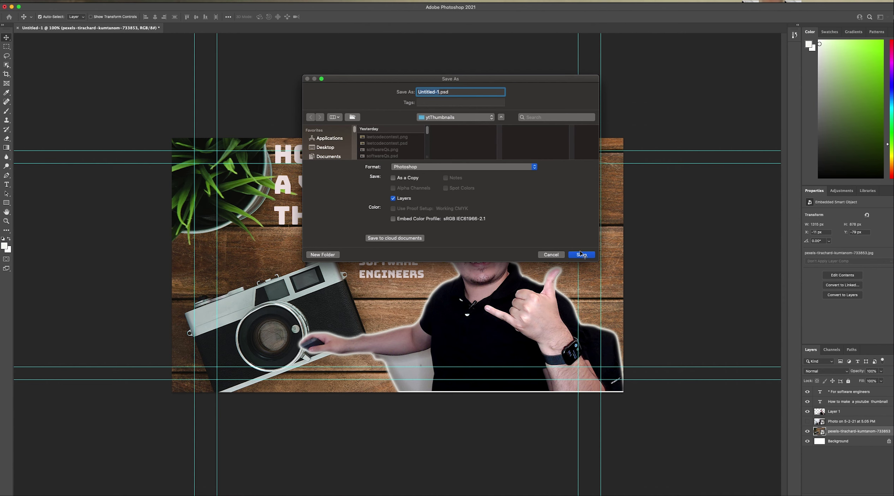
text(phtoshopthumb)
click(583, 255)
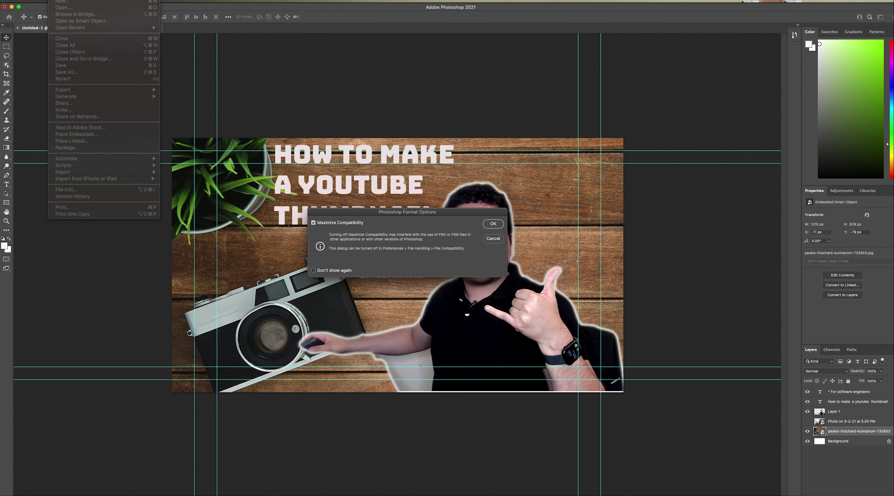
mouse_move(75, 1)
click(494, 223)
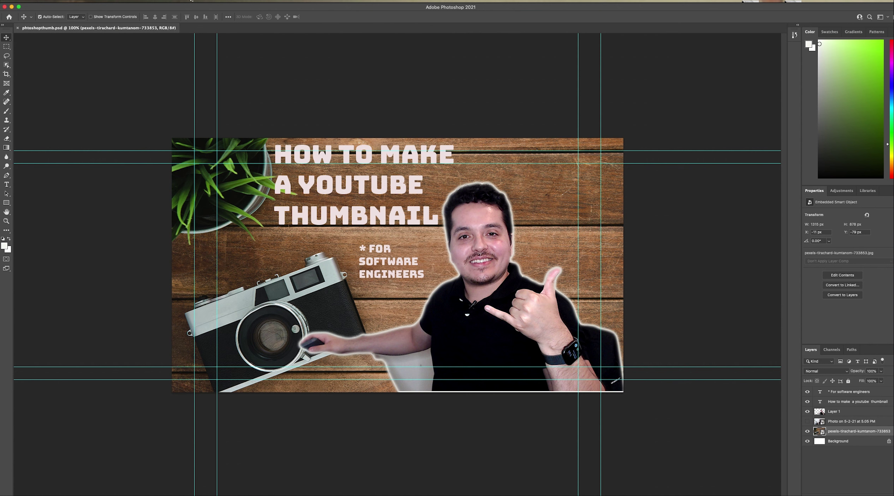
Step: Quick-export the thumbnail as phtoshopthumb.png into the ytThumbnails folder
click(56, 0)
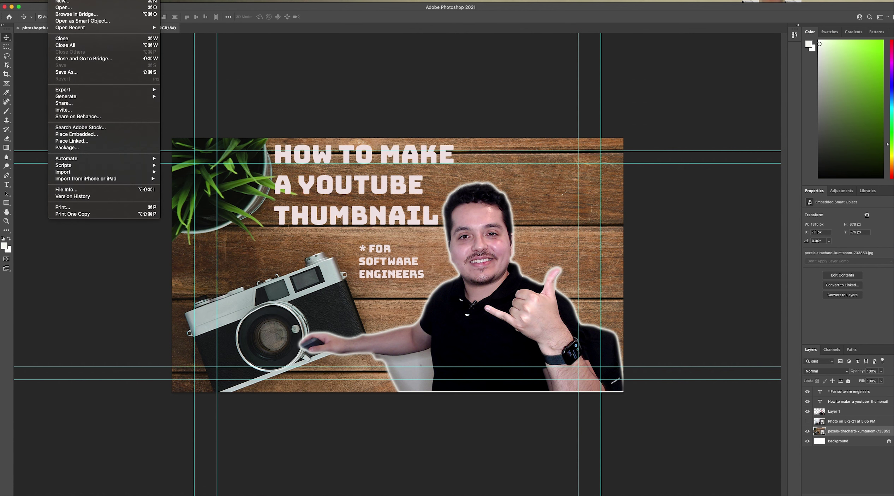
mouse_move(102, 91)
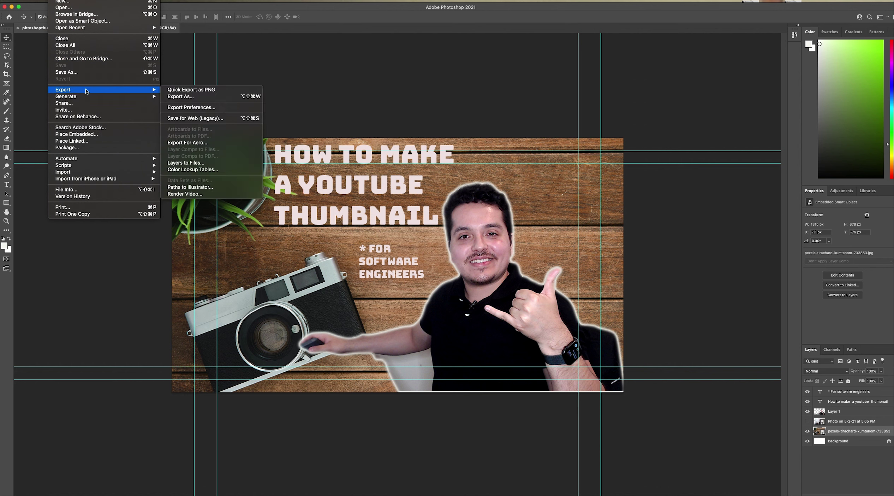
click(177, 90)
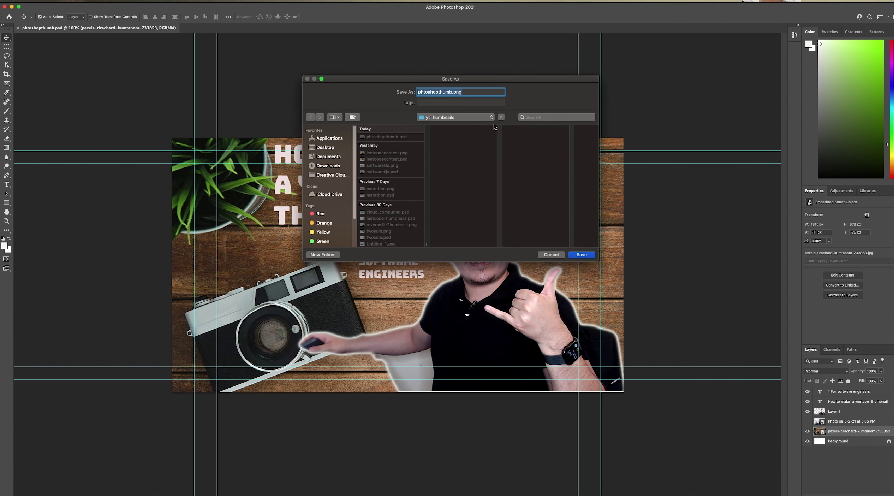
click(581, 257)
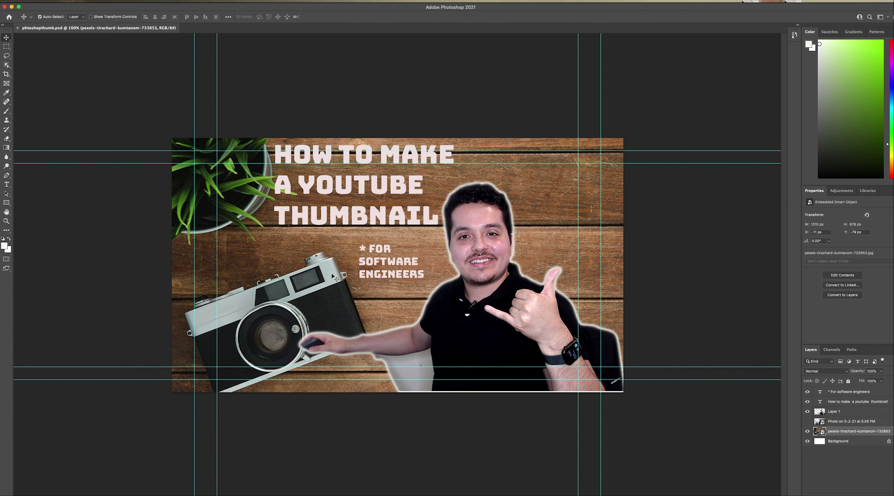